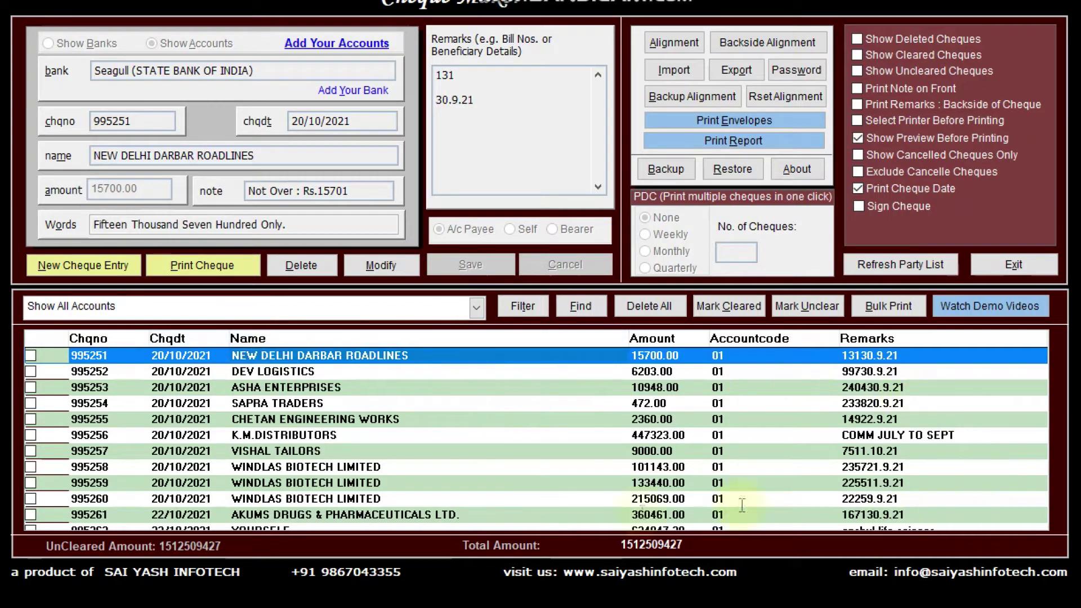
Step: Step from the K.M.DISTRIBUTORS row to load cheque 995259 for 133440.00 into the form
{"action": "left_click", "coordinate": [256, 435]}
{"action": "key", "text": "Down"}
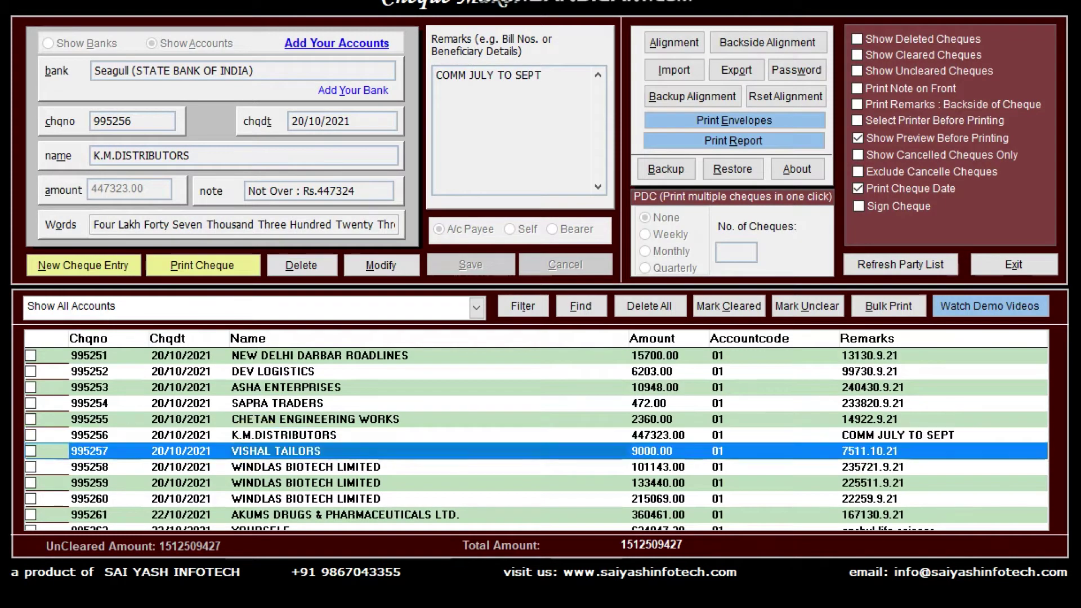
{"action": "key", "text": "Down"}
{"action": "key", "text": "Down"}
{"action": "key", "text": "Down"}
{"action": "key", "text": "Down"}
{"action": "key", "text": "Down"}
{"action": "key", "text": "Down"}
{"action": "key", "text": "Up"}
{"action": "key", "text": "Up"}
{"action": "key", "text": "Up"}
{"action": "key", "text": "Up"}
{"action": "key", "text": "Up"}
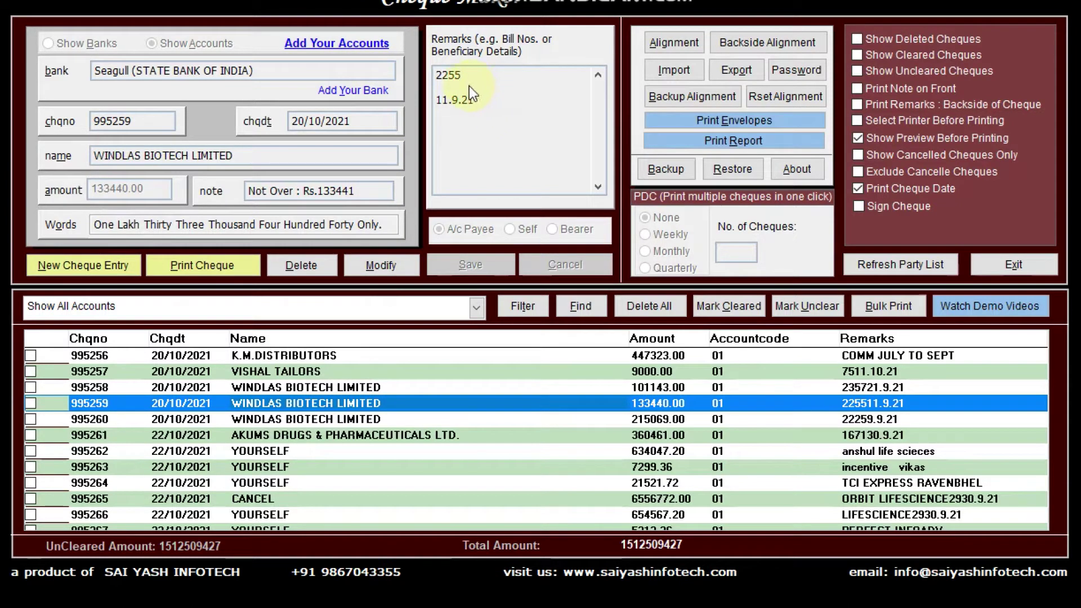
Step: Move past AKUMS DRUGS in the grid and load cheque 995258 for 101143.00
{"action": "left_click", "coordinate": [447, 79]}
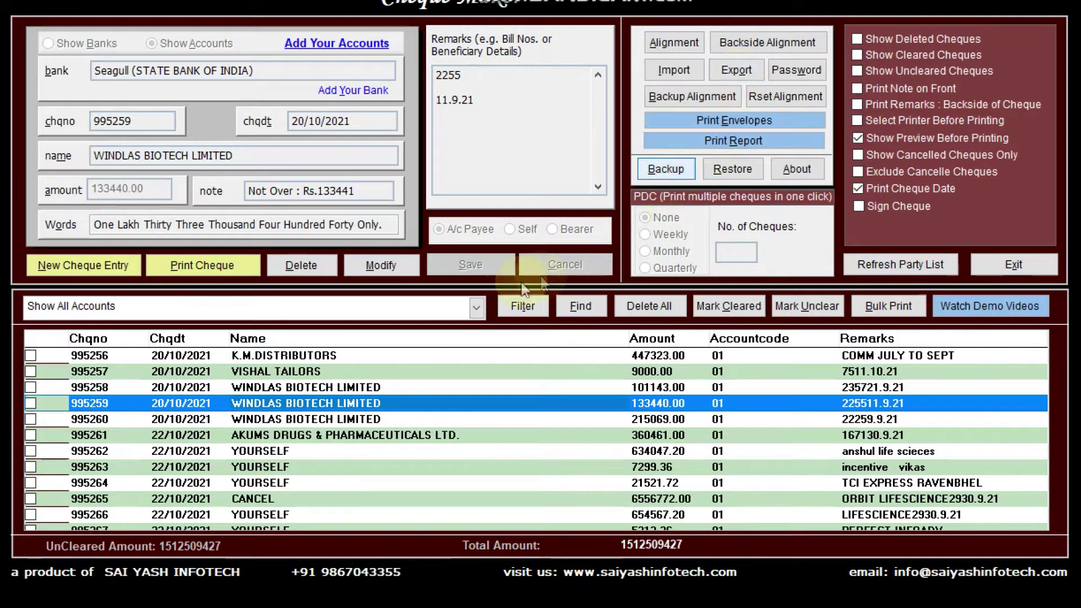
{"action": "left_click", "coordinate": [360, 401]}
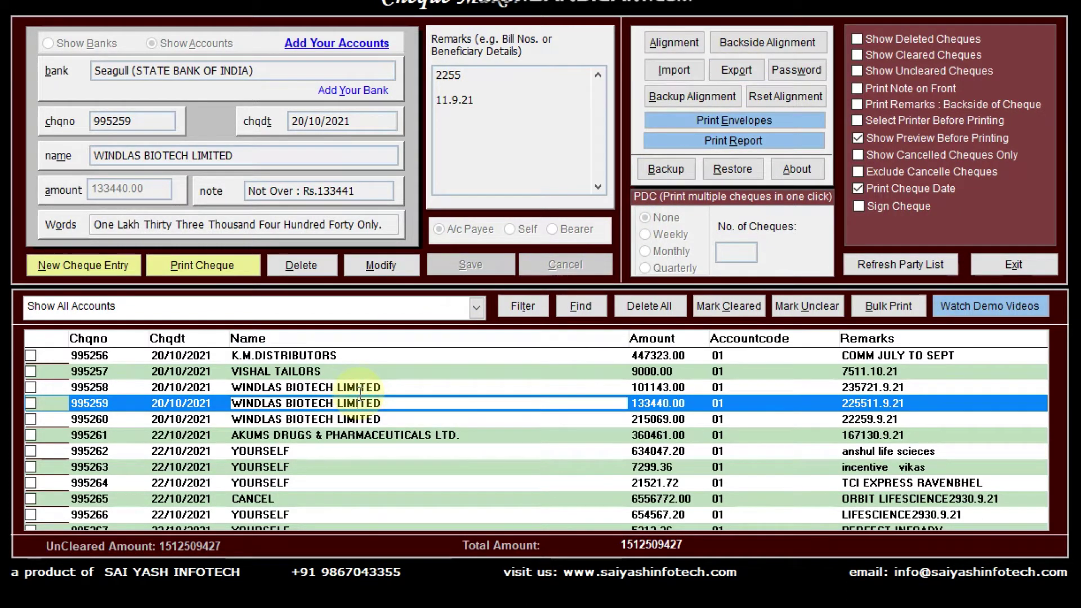
{"action": "key", "text": "Down"}
{"action": "key", "text": "Down"}
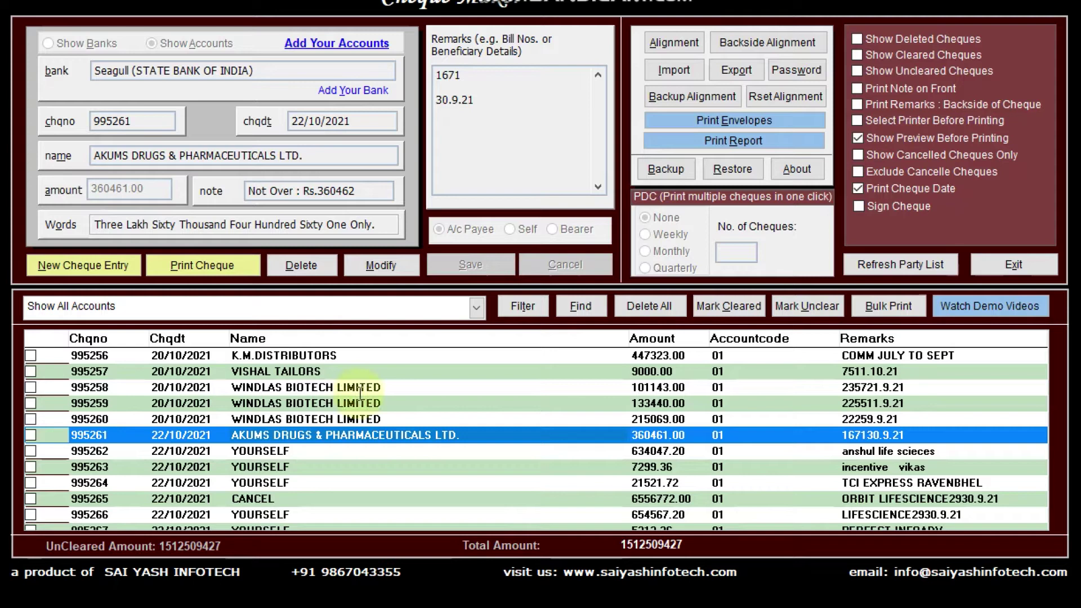
{"action": "left_click", "coordinate": [411, 387]}
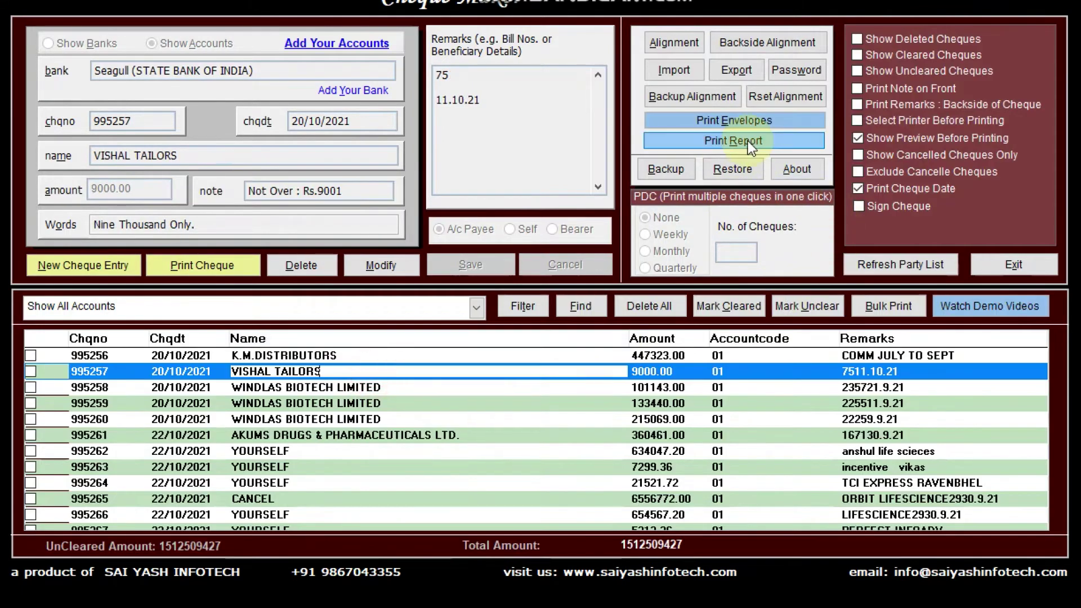
{"action": "left_click", "coordinate": [748, 141]}
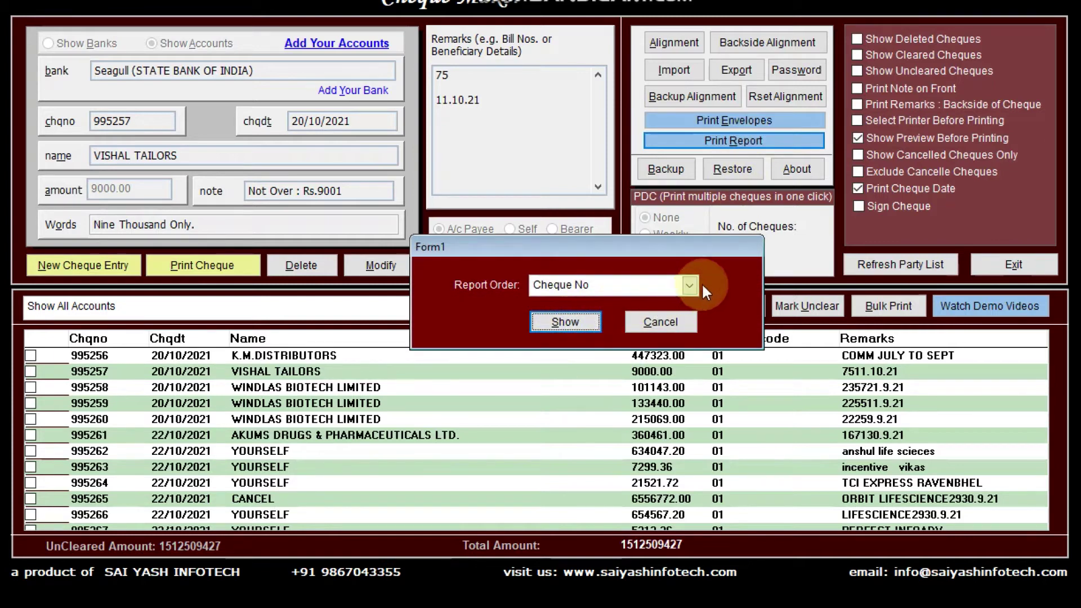
Step: Preview the cheque report ordered by Cheque No, page through four pages, and close it
{"action": "left_click", "coordinate": [690, 285]}
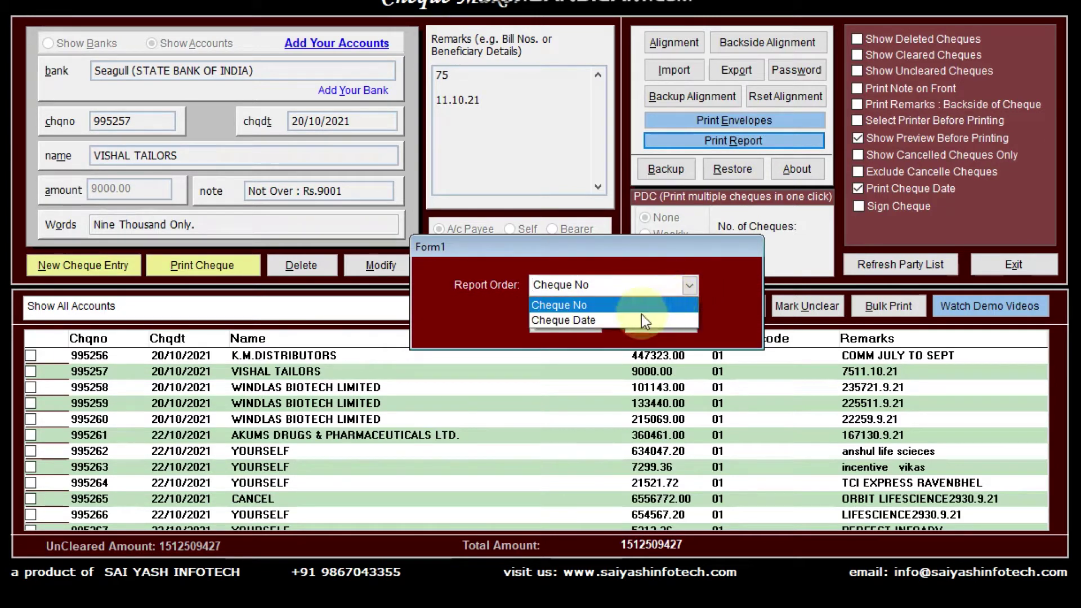
{"action": "left_click", "coordinate": [627, 305]}
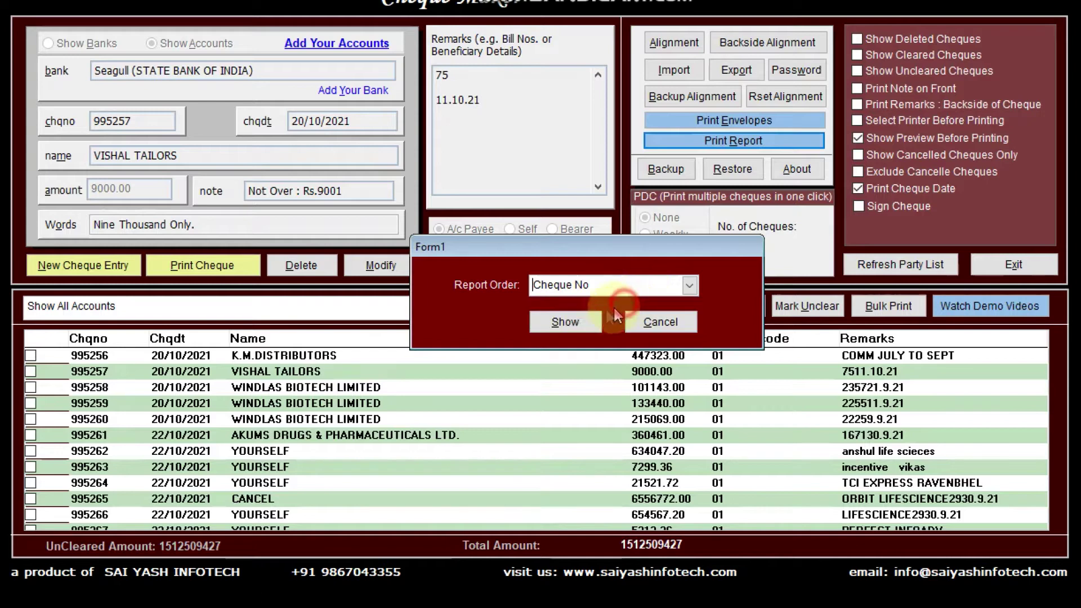
{"action": "left_click", "coordinate": [566, 323]}
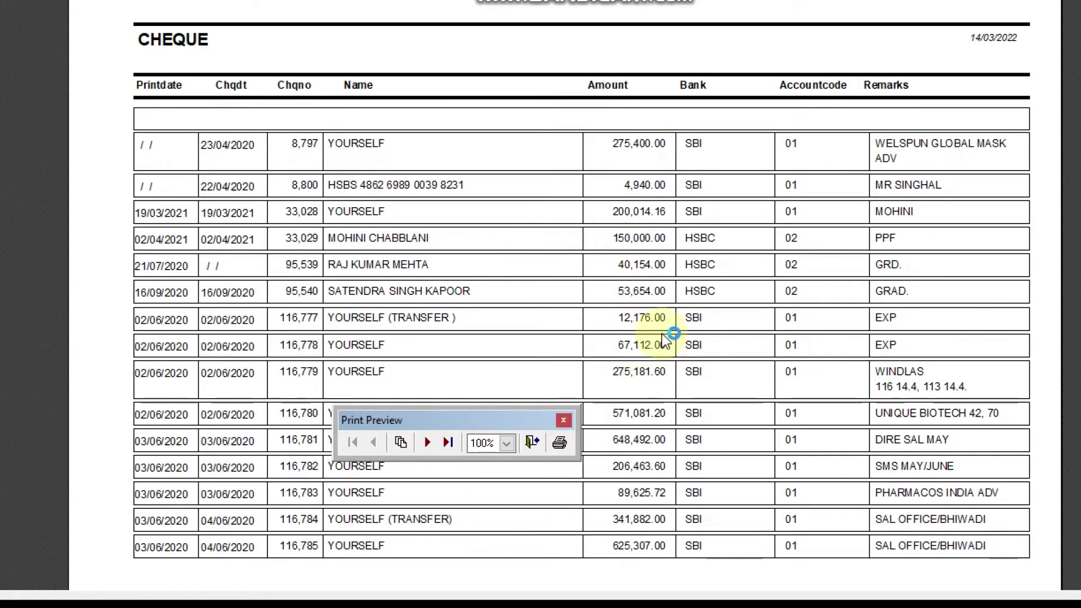
{"action": "left_click", "coordinate": [429, 442]}
{"action": "left_click", "coordinate": [429, 443]}
{"action": "left_click", "coordinate": [429, 443]}
{"action": "left_click", "coordinate": [429, 442]}
{"action": "left_click", "coordinate": [429, 442]}
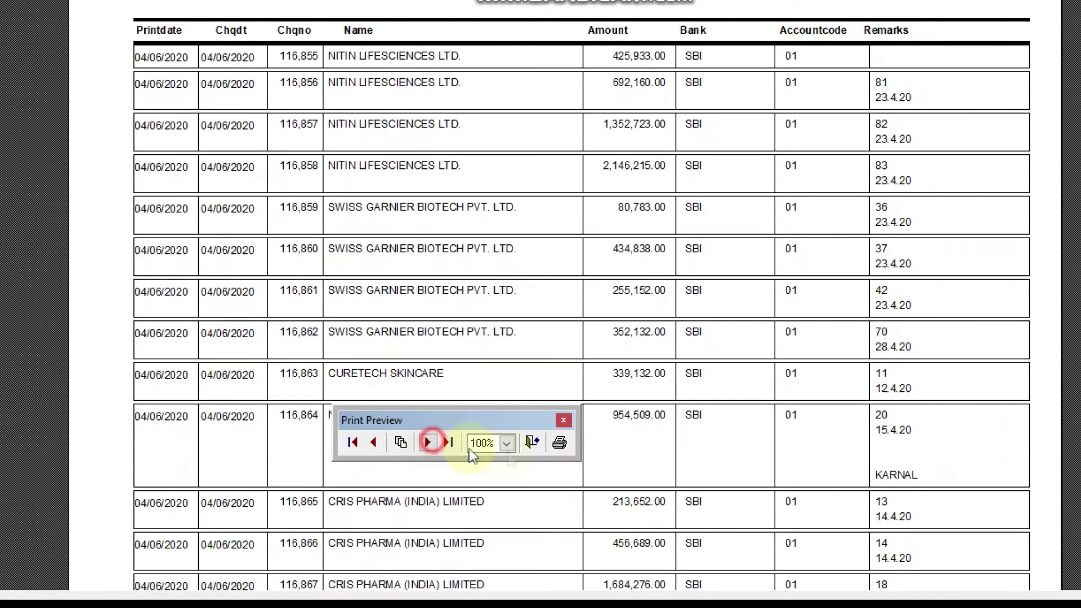
{"action": "key", "text": "Escape"}
Step: Refresh the register and reload cheques 995259 and then 995258 into the form
{"action": "left_click", "coordinate": [721, 307]}
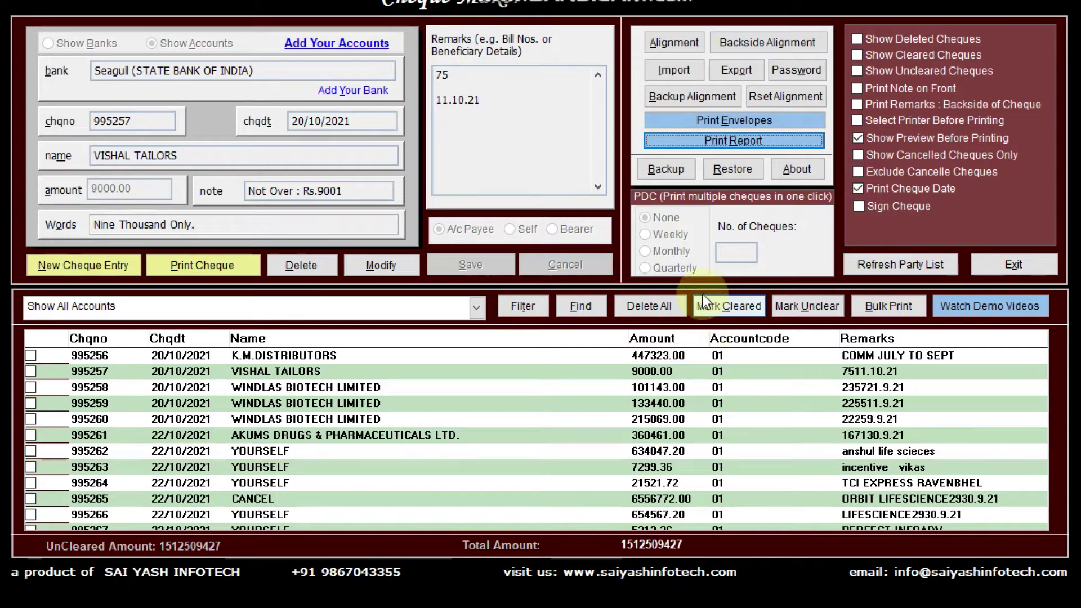
{"action": "left_click", "coordinate": [309, 400]}
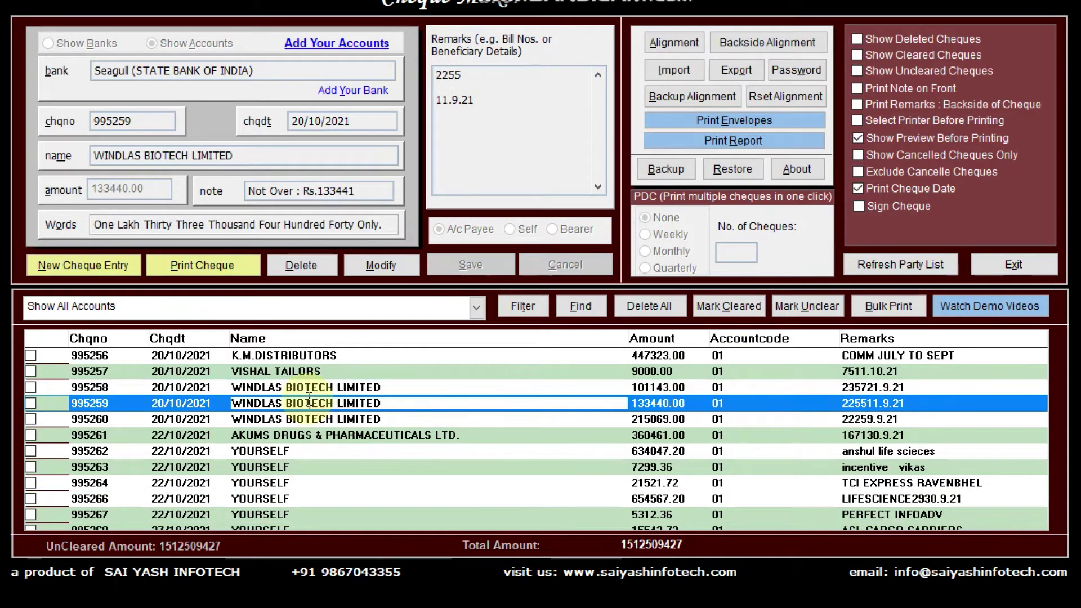
{"action": "left_click", "coordinate": [337, 387]}
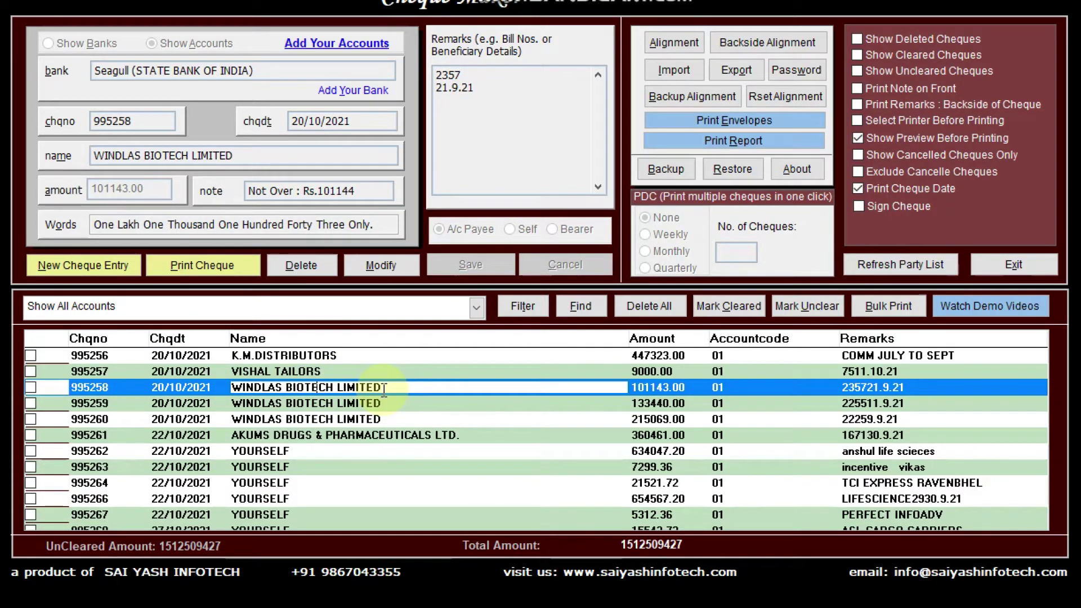
{"action": "left_click", "coordinate": [532, 313]}
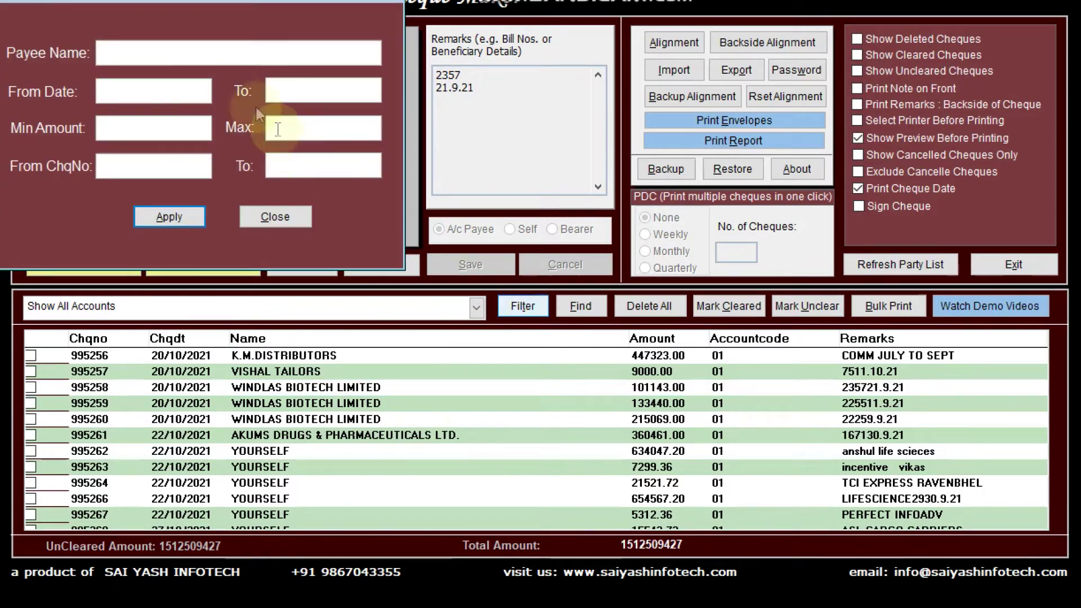
Step: Filter the register by payee name 'windlas' and load cheque 117128
{"action": "type", "text": "wi"}
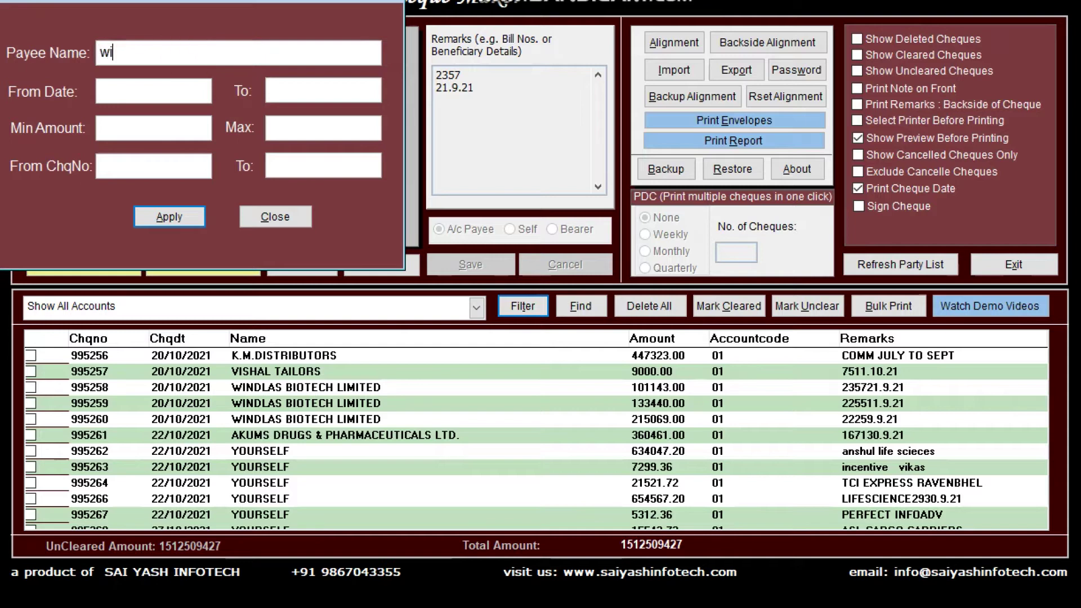
{"action": "type", "text": "ndlas"}
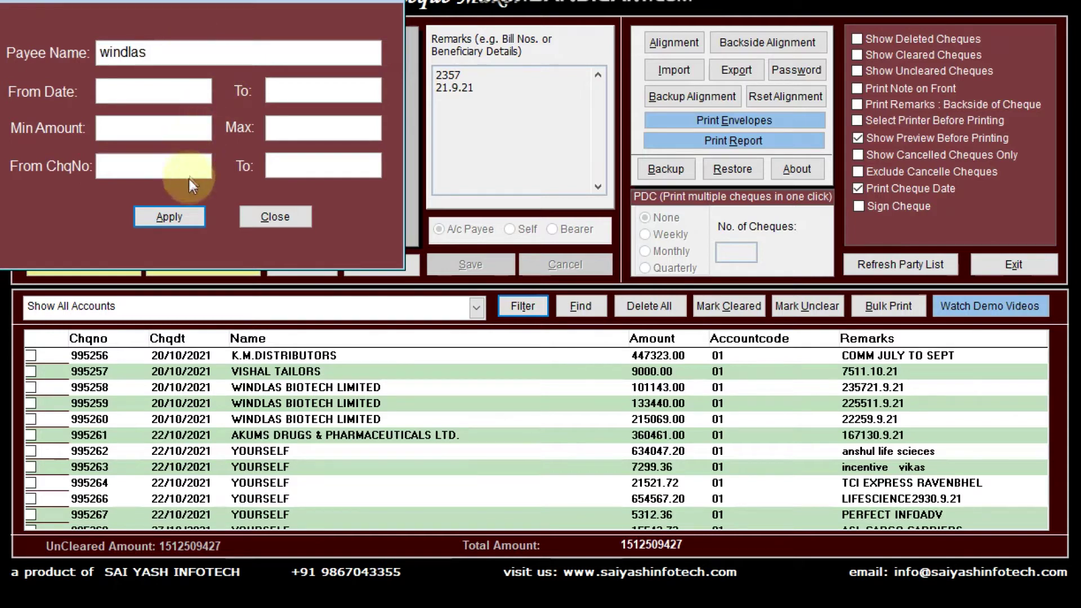
{"action": "left_click", "coordinate": [183, 217]}
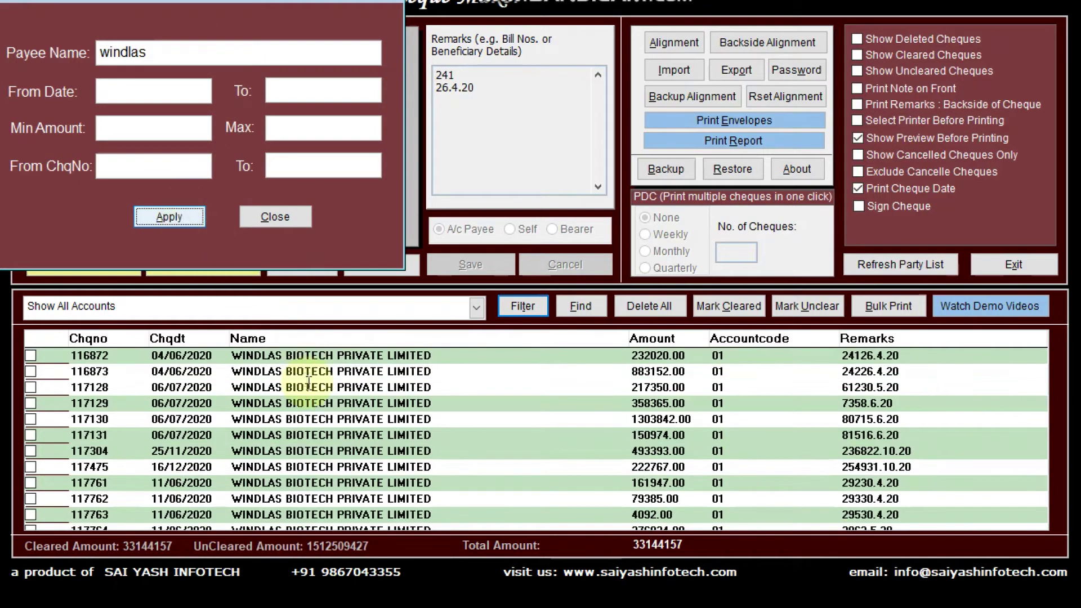
{"action": "left_click", "coordinate": [308, 387]}
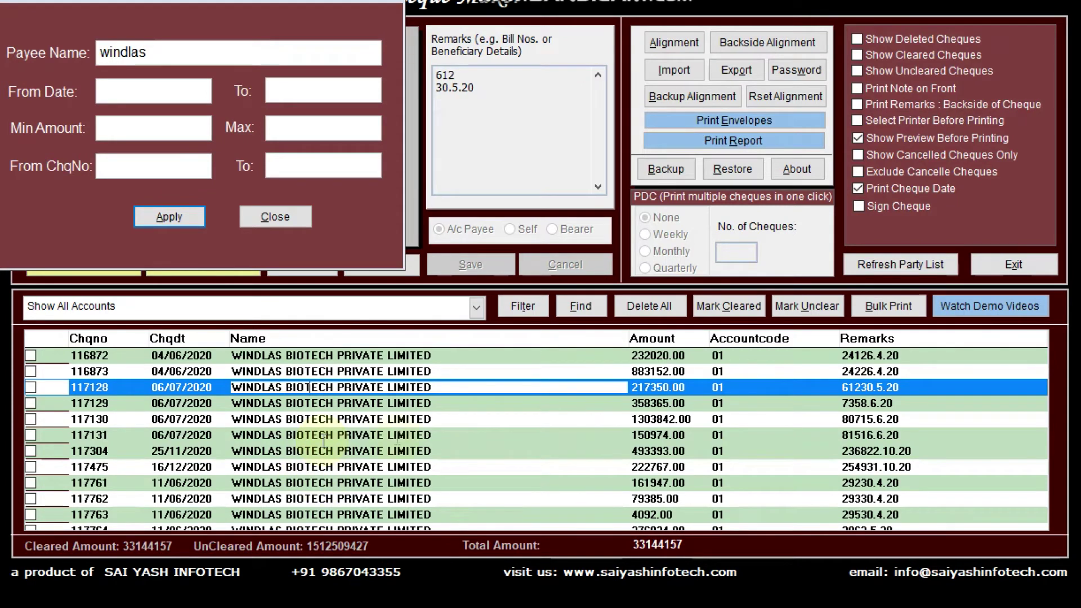
Step: Preview and scroll the report of the filtered WINDLAS cheques, then close it
{"action": "left_click", "coordinate": [753, 143]}
{"action": "left_click", "coordinate": [565, 322]}
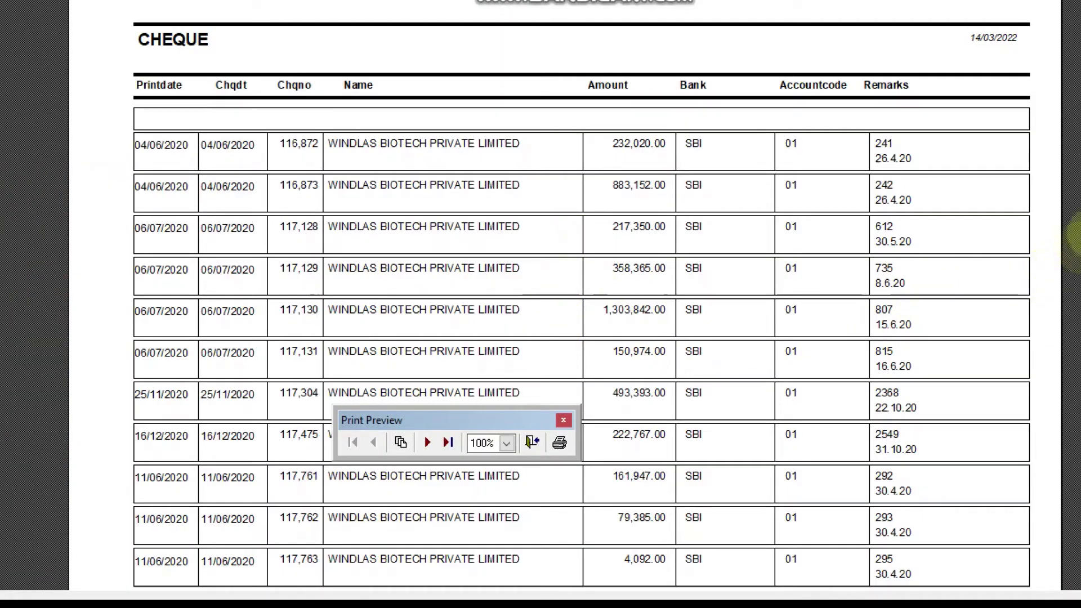
{"action": "scroll", "coordinate": [924, 357], "scroll_direction": "down", "scroll_amount": 1}
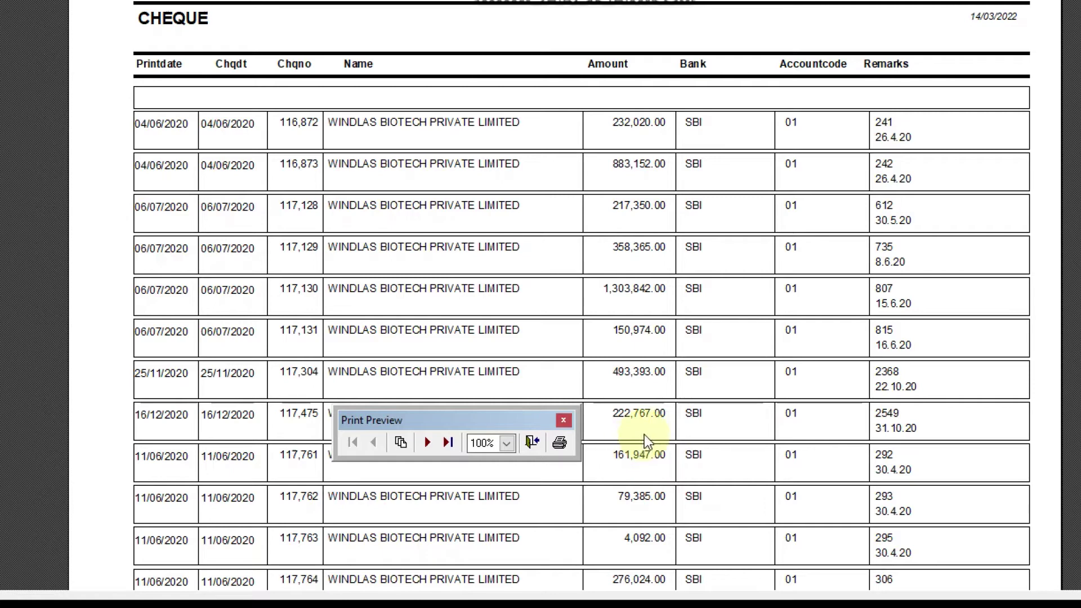
{"action": "key", "text": "Escape"}
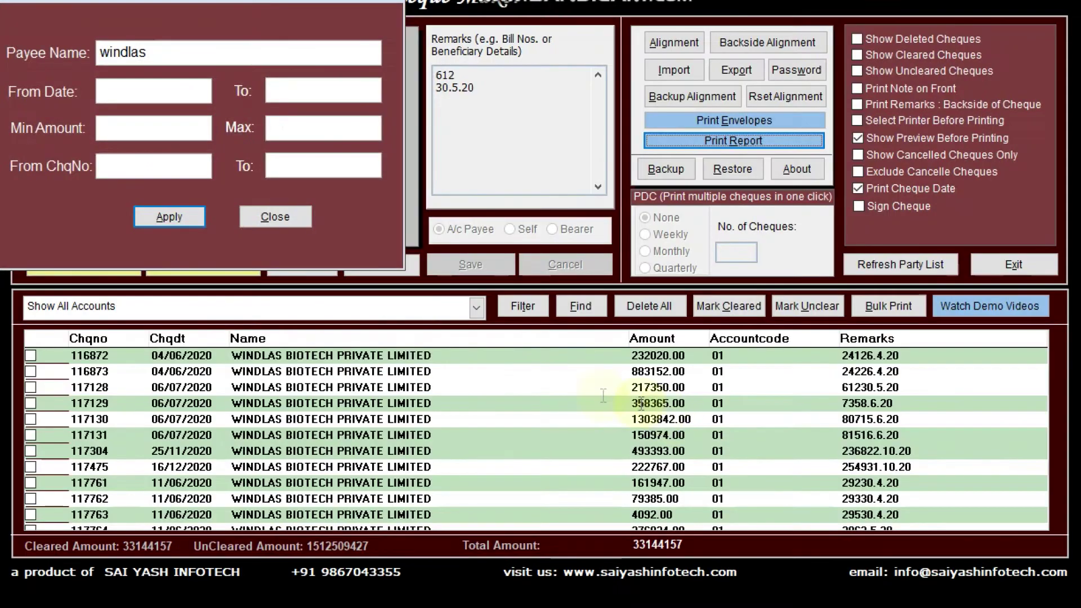
Step: Delete the 'windlas' payee criterion, confirm date, amount and cheque-number fields are empty, then reapply
{"action": "left_click", "coordinate": [190, 48]}
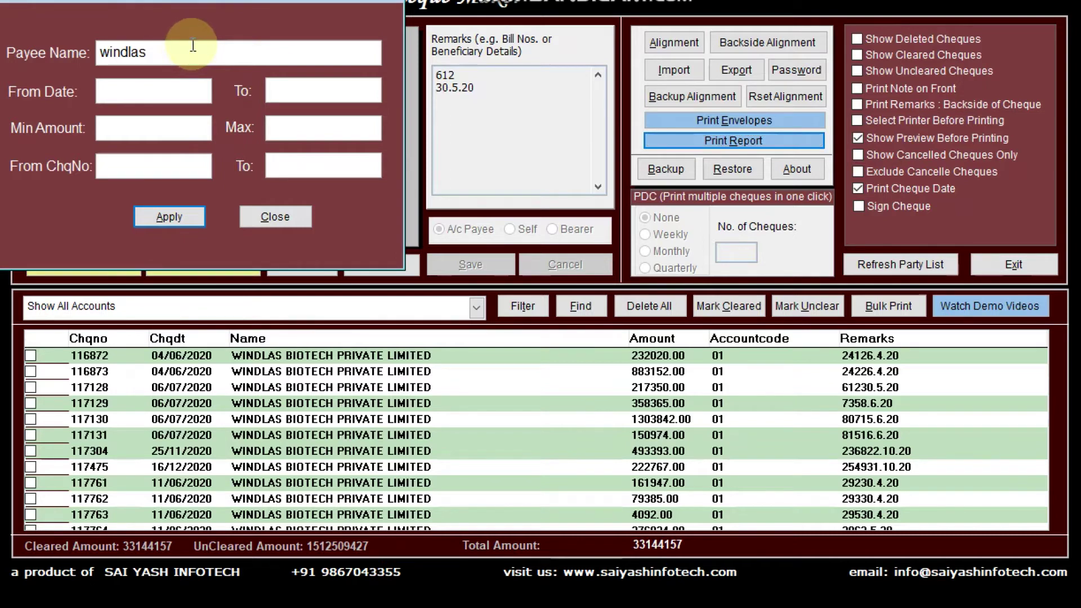
{"action": "double_click", "coordinate": [199, 58]}
{"action": "key", "text": "Delete"}
{"action": "left_click", "coordinate": [140, 88]}
{"action": "left_click", "coordinate": [443, 81]}
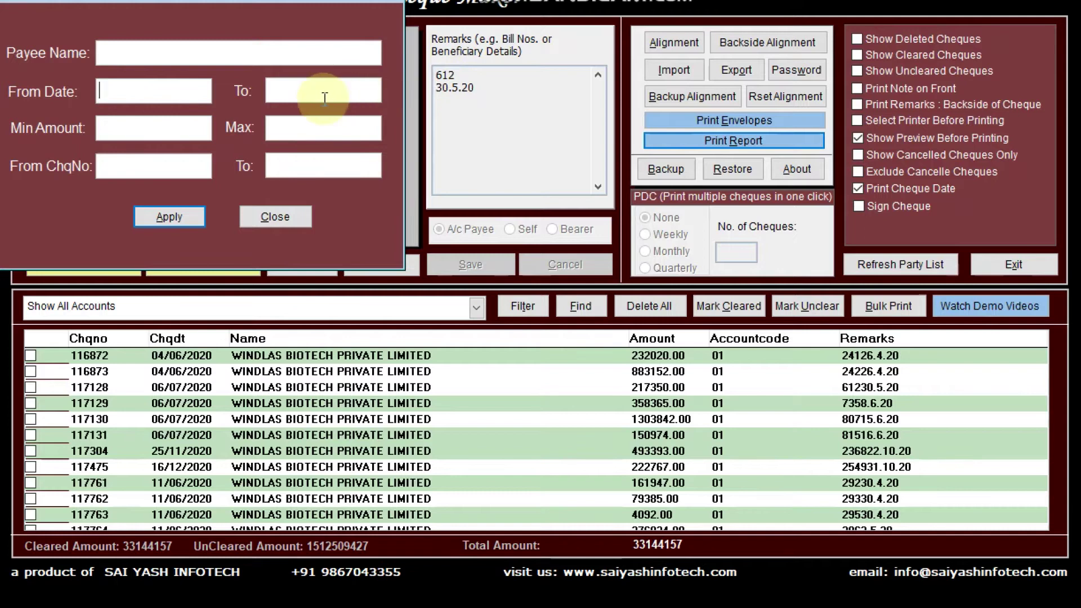
{"action": "left_click", "coordinate": [135, 133]}
{"action": "left_click", "coordinate": [149, 163]}
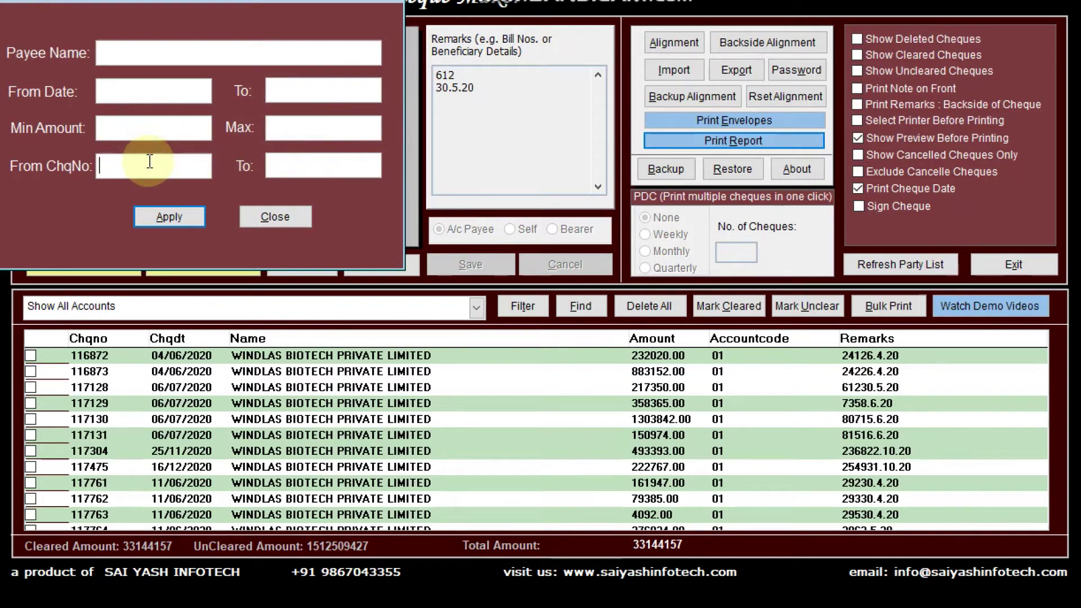
{"action": "left_click", "coordinate": [327, 166]}
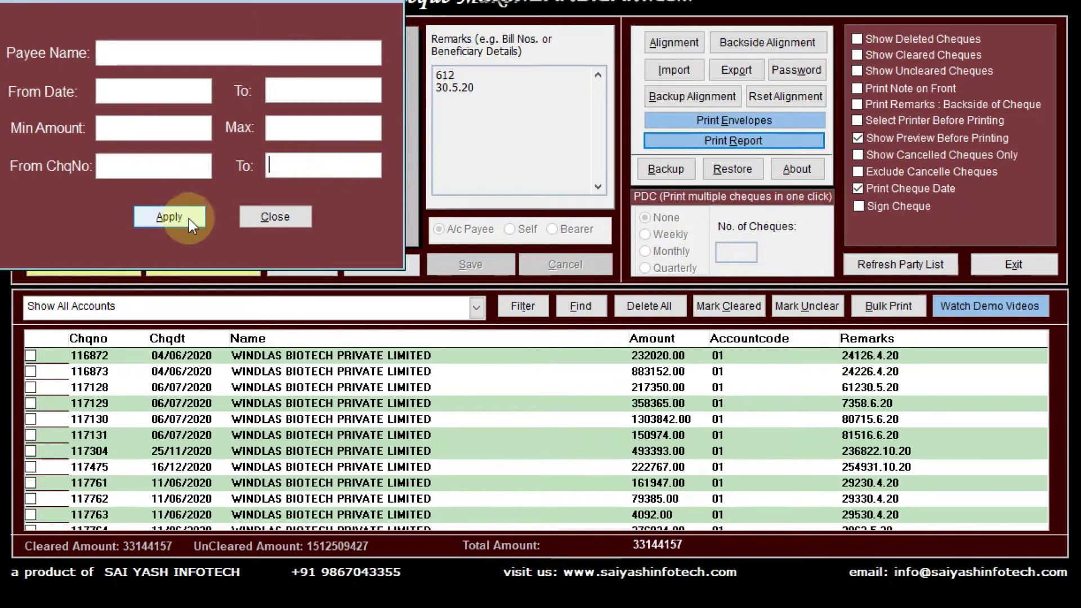
{"action": "left_click", "coordinate": [258, 220]}
{"action": "left_click", "coordinate": [248, 383]}
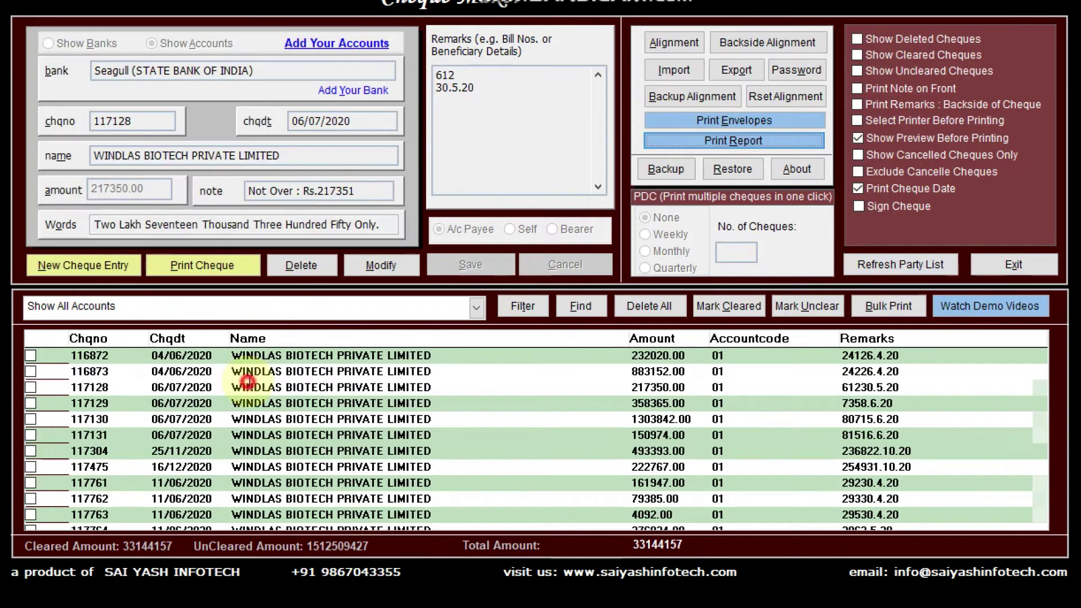
{"action": "left_click", "coordinate": [591, 310]}
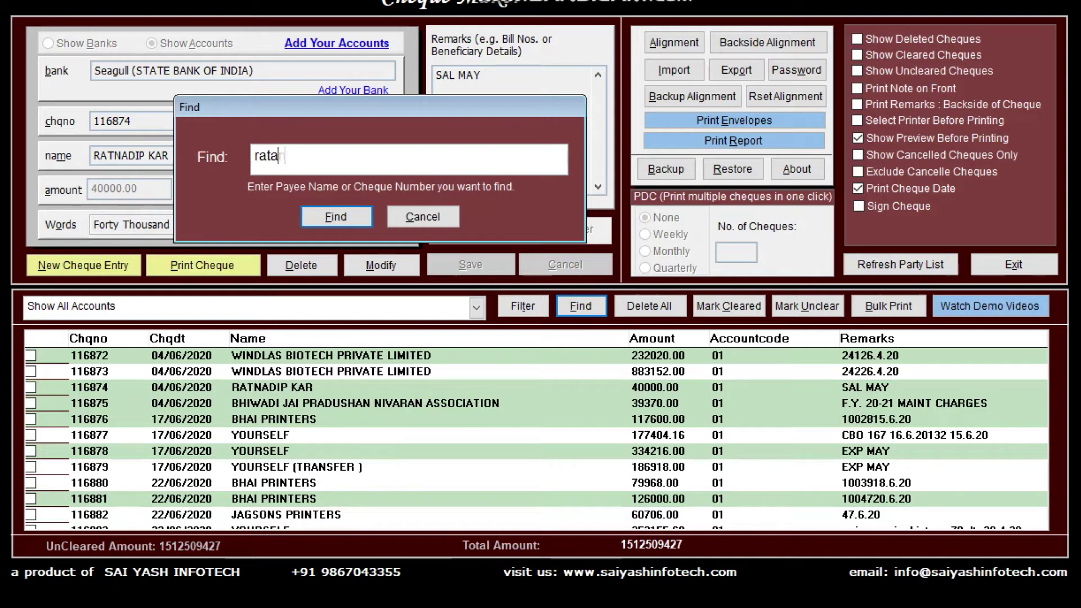
Step: Search by a partial payee name, step through the six 40000.00 matches, then close results
{"action": "type", "text": "na"}
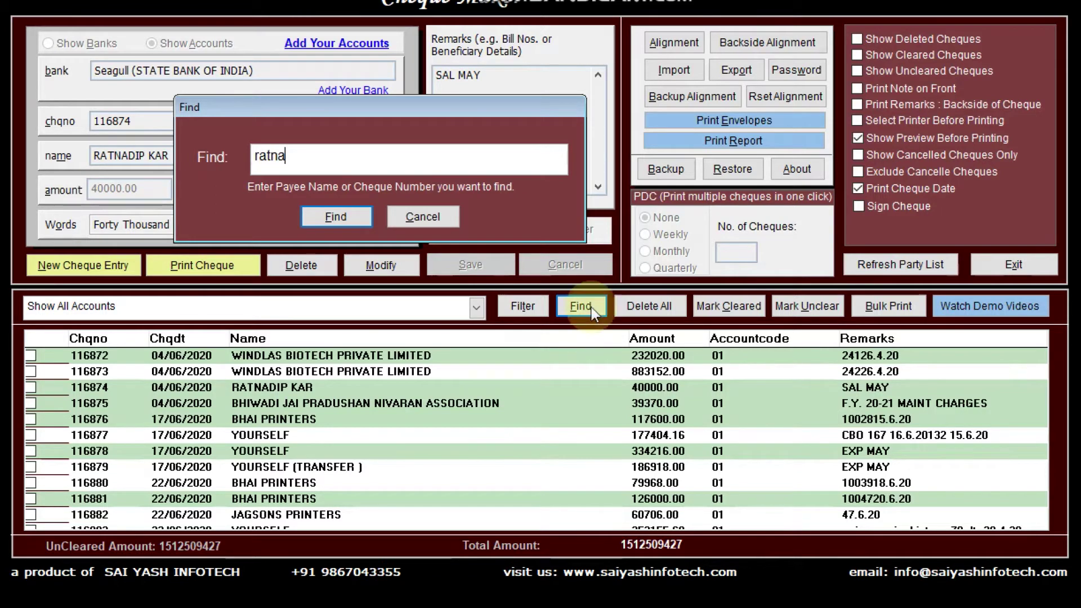
{"action": "left_click", "coordinate": [349, 228]}
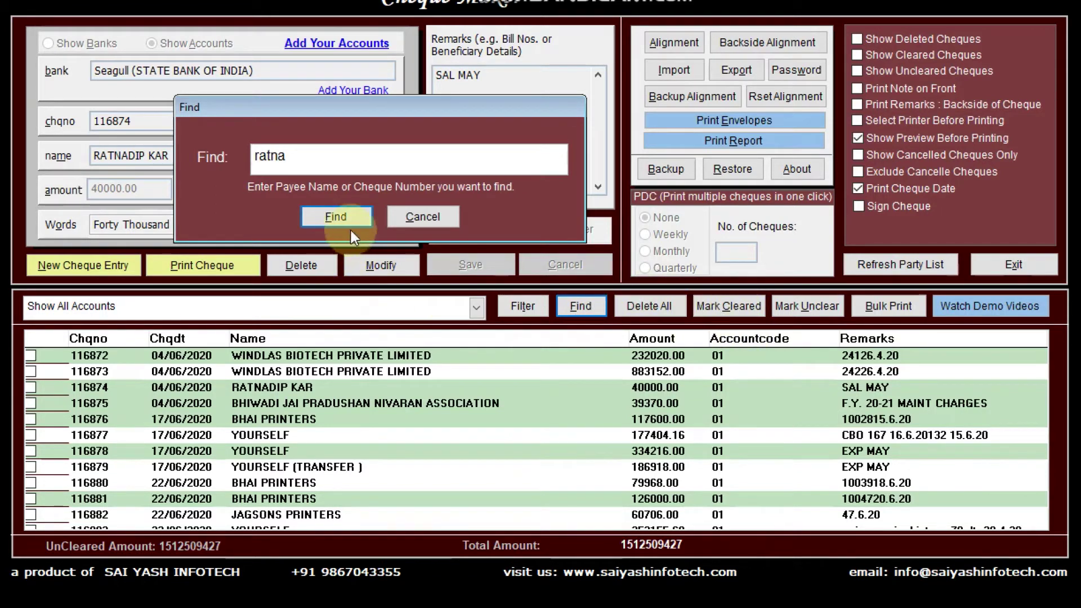
{"action": "left_click", "coordinate": [353, 215]}
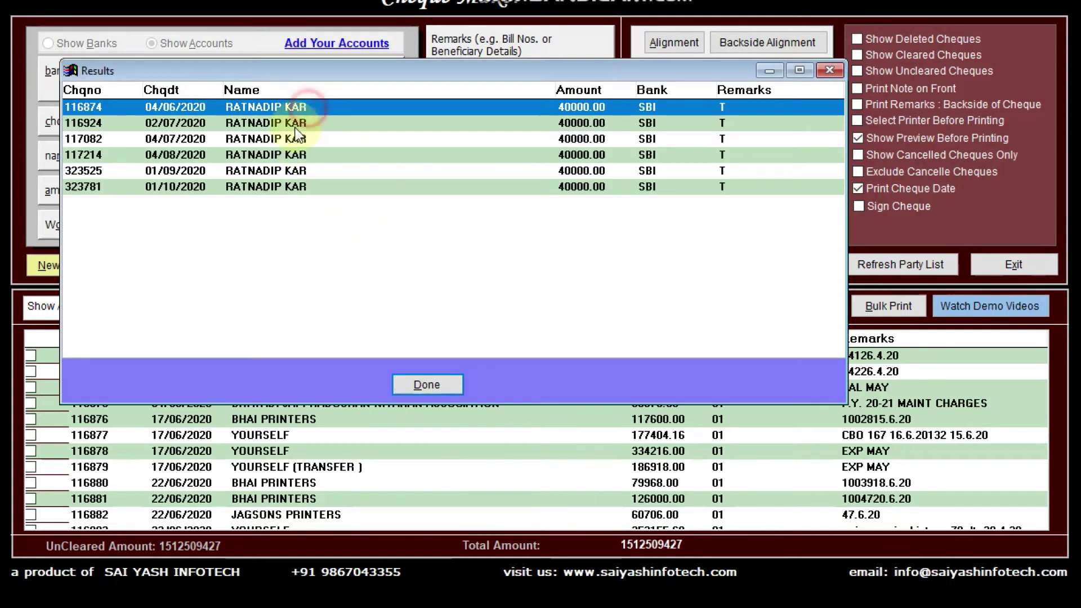
{"action": "key", "text": "Down"}
{"action": "key", "text": "Down"}
{"action": "key", "text": "Down"}
{"action": "key", "text": "Down"}
{"action": "key", "text": "Down"}
{"action": "key", "text": "Up"}
{"action": "key", "text": "Up"}
{"action": "key", "text": "Up"}
{"action": "key", "text": "Up"}
{"action": "key", "text": "Down"}
{"action": "key", "text": "Down"}
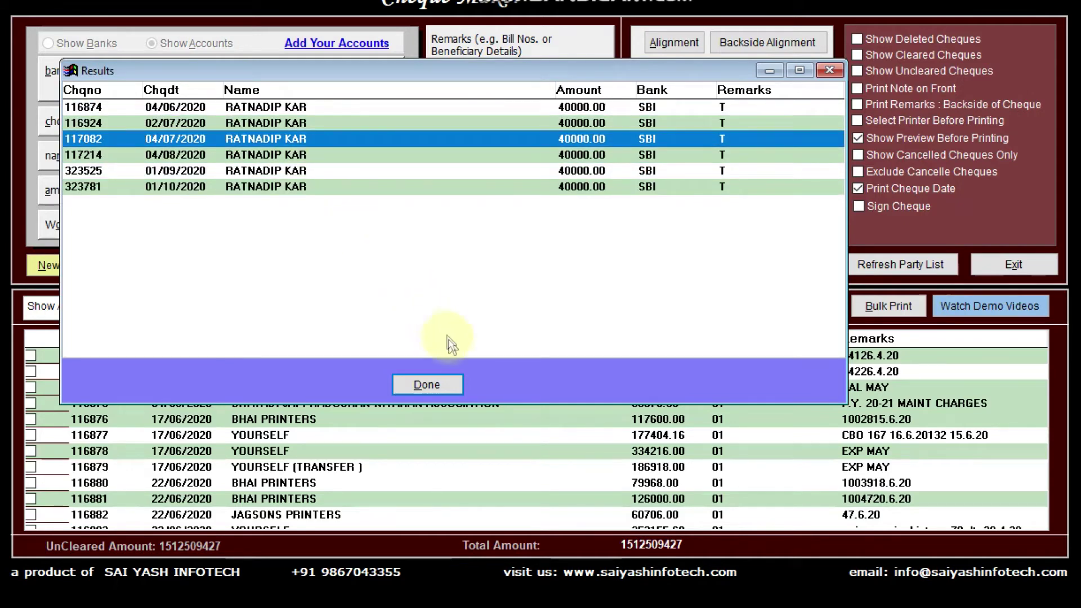
{"action": "left_click", "coordinate": [828, 71]}
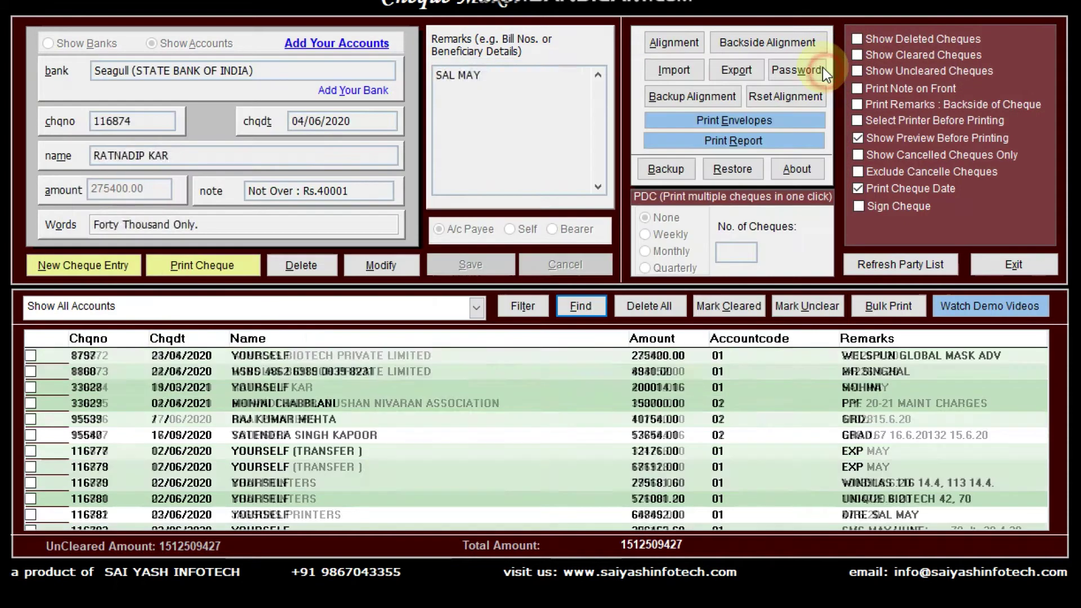
Step: Load cheques 95540 and 33029 from the register into the entry form
{"action": "left_click", "coordinate": [592, 388]}
{"action": "left_click", "coordinate": [452, 433]}
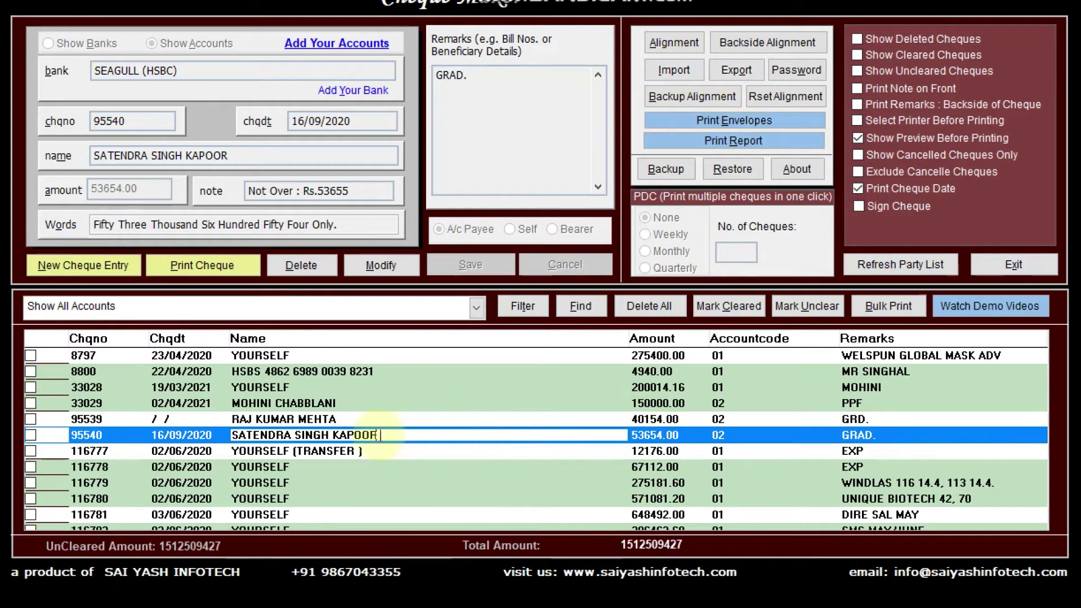
{"action": "left_click", "coordinate": [329, 403]}
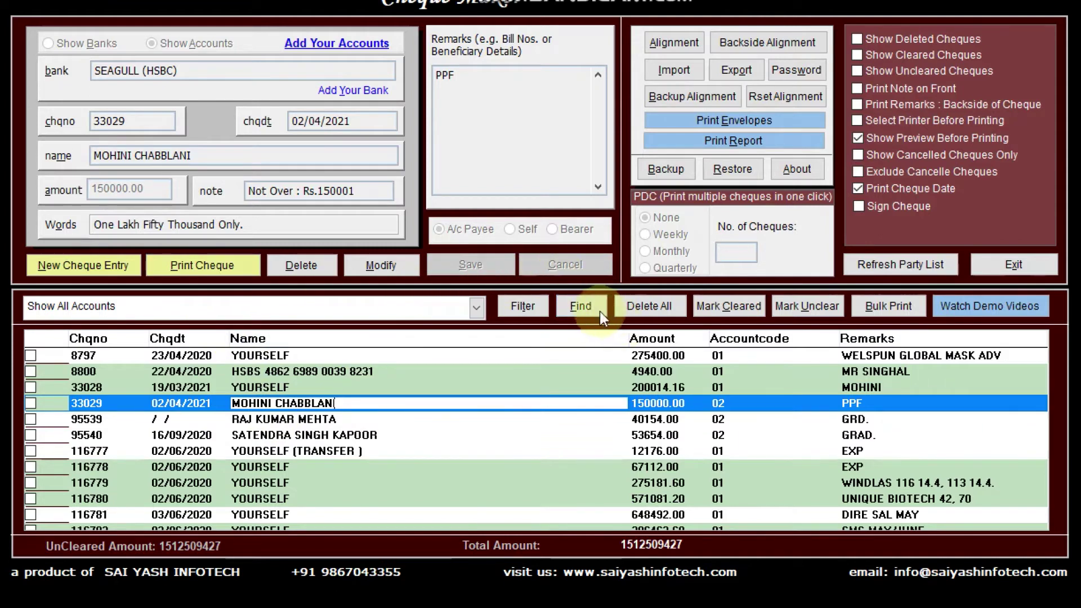
{"action": "left_click", "coordinate": [518, 312]}
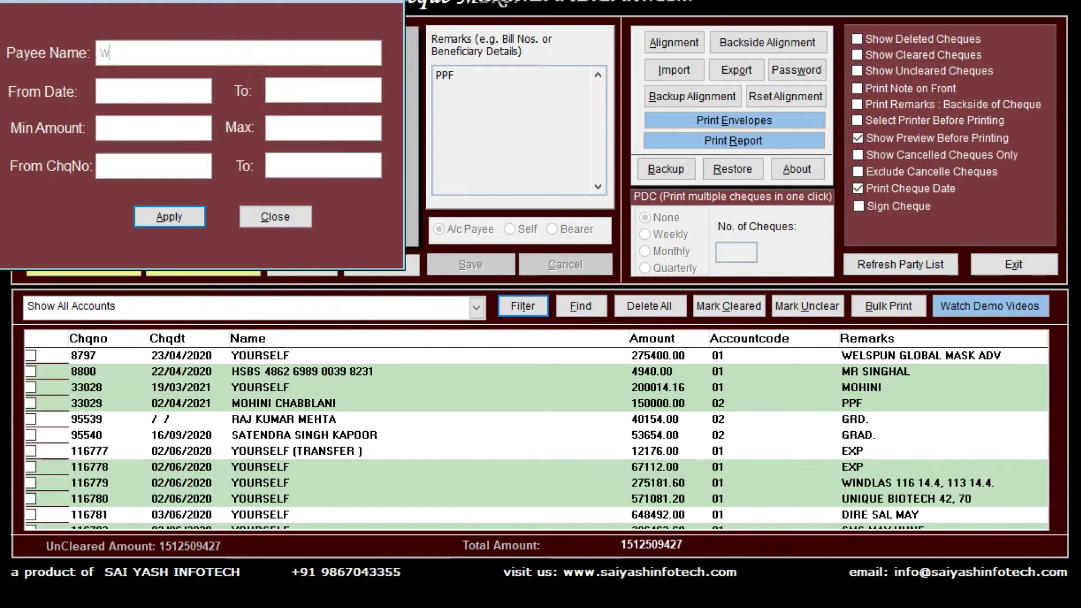
Step: Apply the 'windl' payee filter and browse filtered cheques 117304 and 116873
{"action": "left_click", "coordinate": [172, 220]}
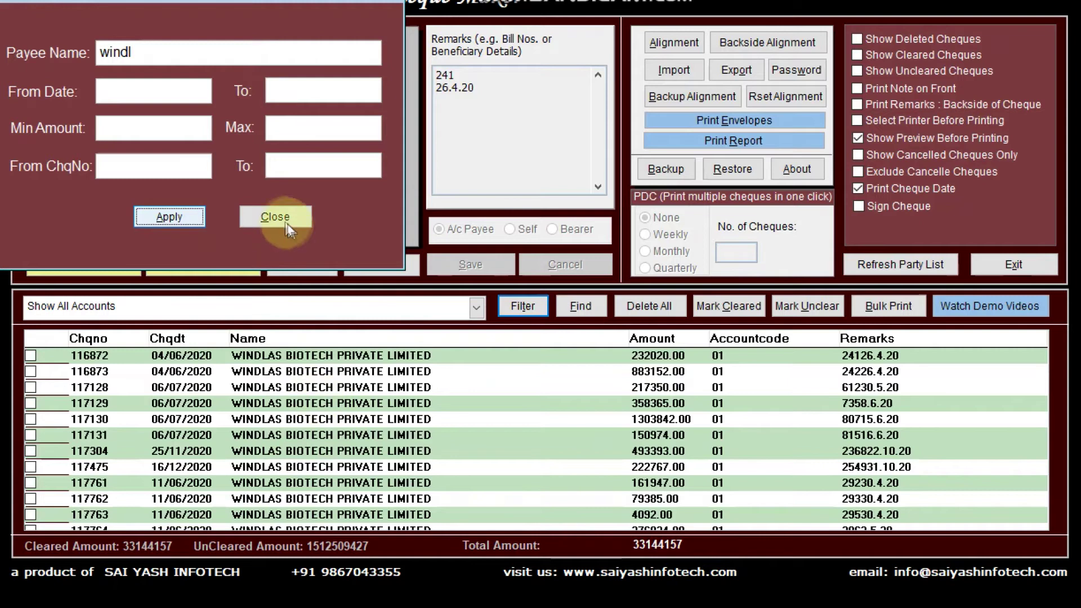
{"action": "left_click", "coordinate": [374, 450]}
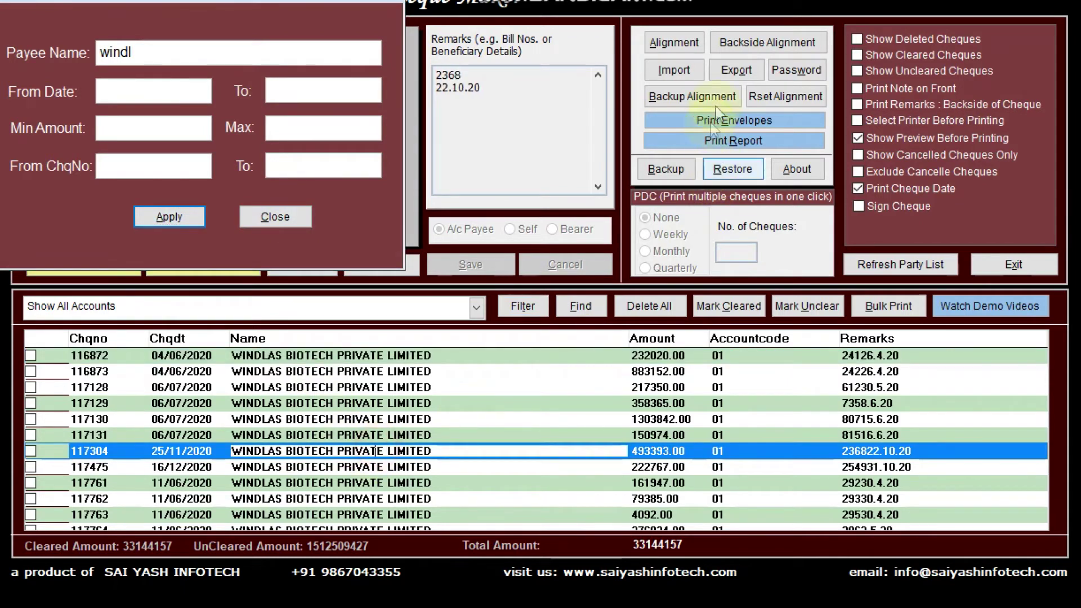
{"action": "left_click", "coordinate": [658, 371]}
{"action": "left_click", "coordinate": [658, 355]}
{"action": "key", "text": "Down"}
{"action": "key", "text": "Down"}
{"action": "key", "text": "Down"}
{"action": "key", "text": "Down"}
{"action": "key", "text": "Down"}
{"action": "key", "text": "Down"}
{"action": "key", "text": "Up"}
{"action": "key", "text": "Up"}
{"action": "left_click", "coordinate": [734, 69]}
{"action": "left_click", "coordinate": [525, 223]}
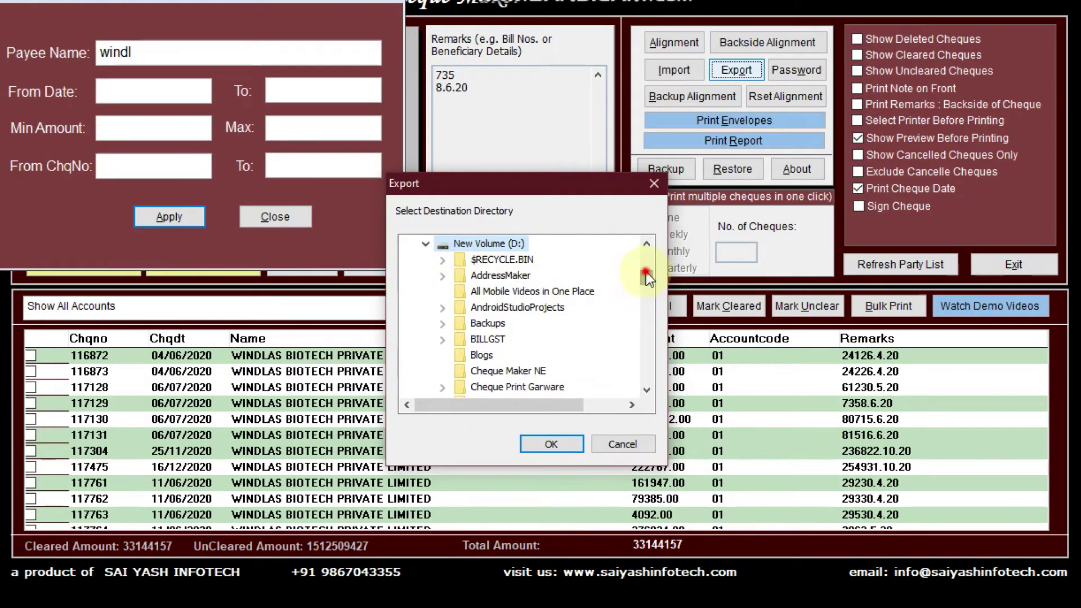
Step: Export the filtered cheques to New Volume (D:) and dismiss the success message
{"action": "left_click_drag", "start_coordinate": [647, 276], "coordinate": [657, 391]}
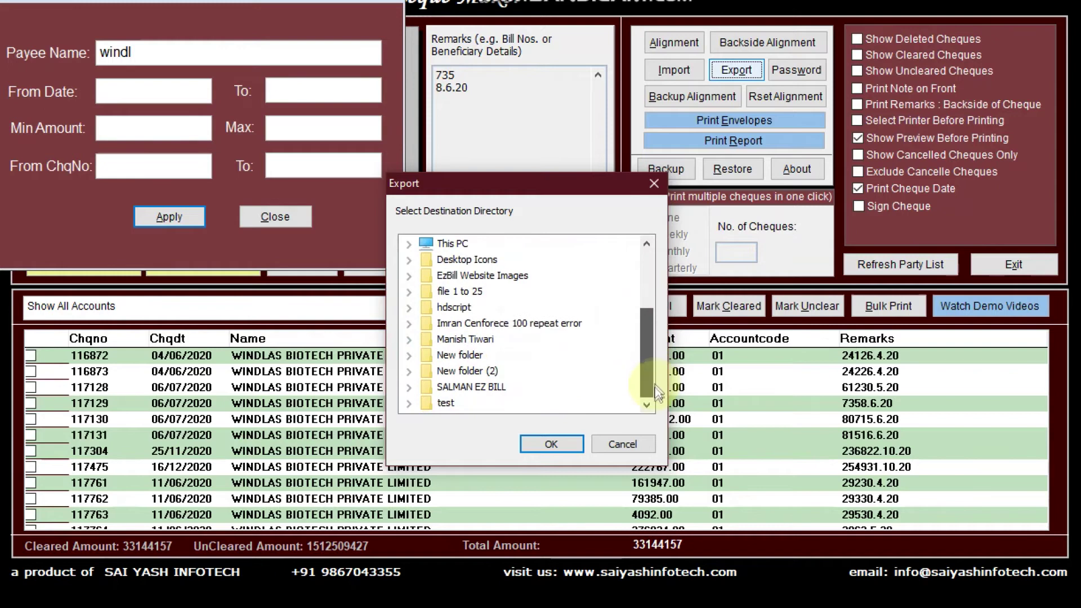
{"action": "scroll", "coordinate": [511, 326], "scroll_direction": "up", "scroll_amount": 1}
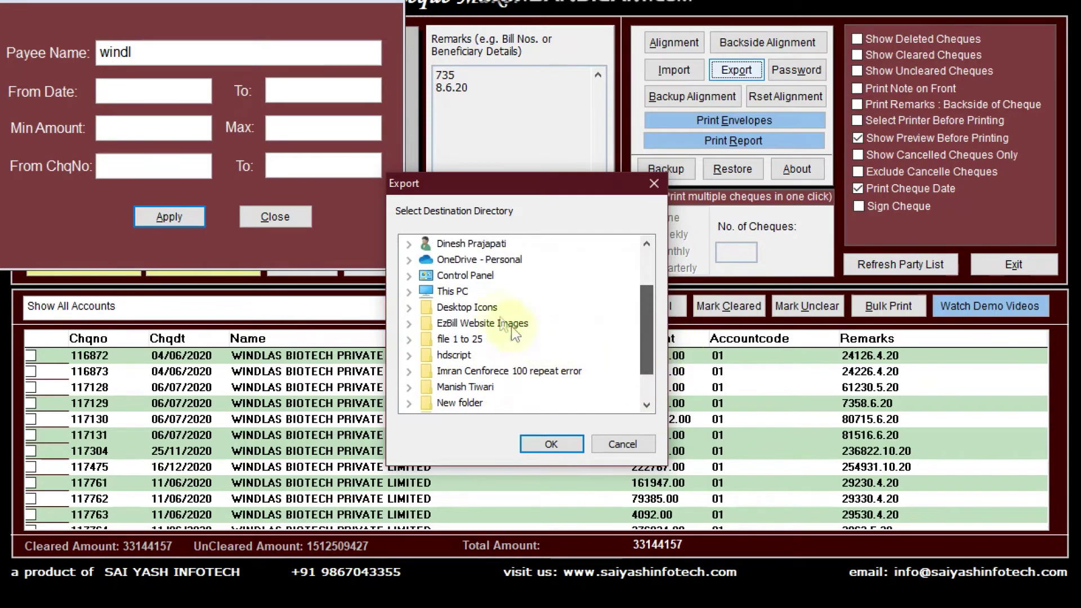
{"action": "double_click", "coordinate": [463, 291]}
{"action": "double_click", "coordinate": [488, 387]}
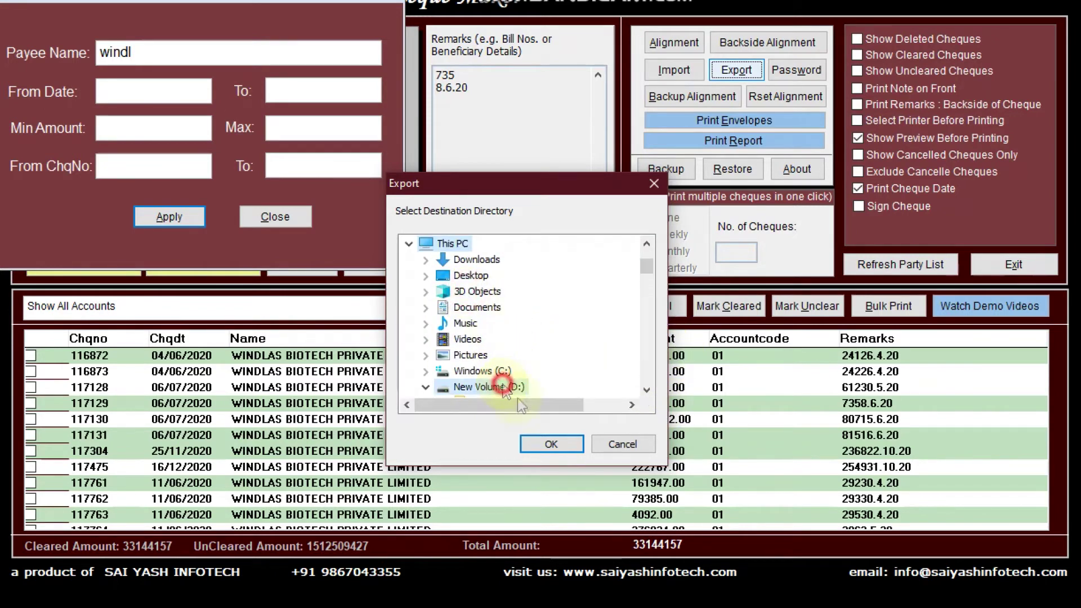
{"action": "left_click", "coordinate": [558, 444]}
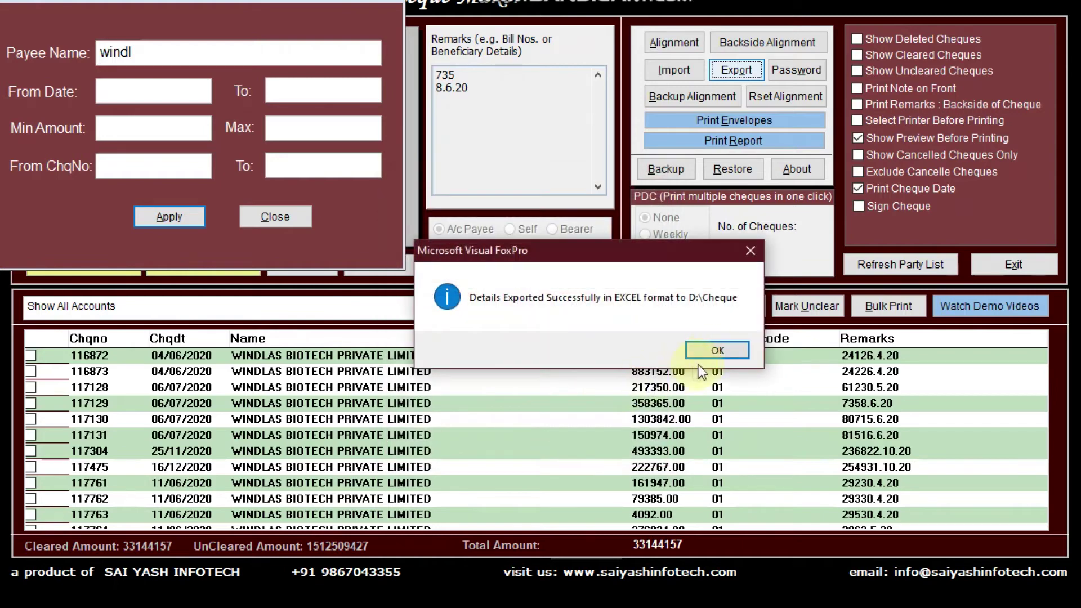
{"action": "left_click", "coordinate": [717, 348]}
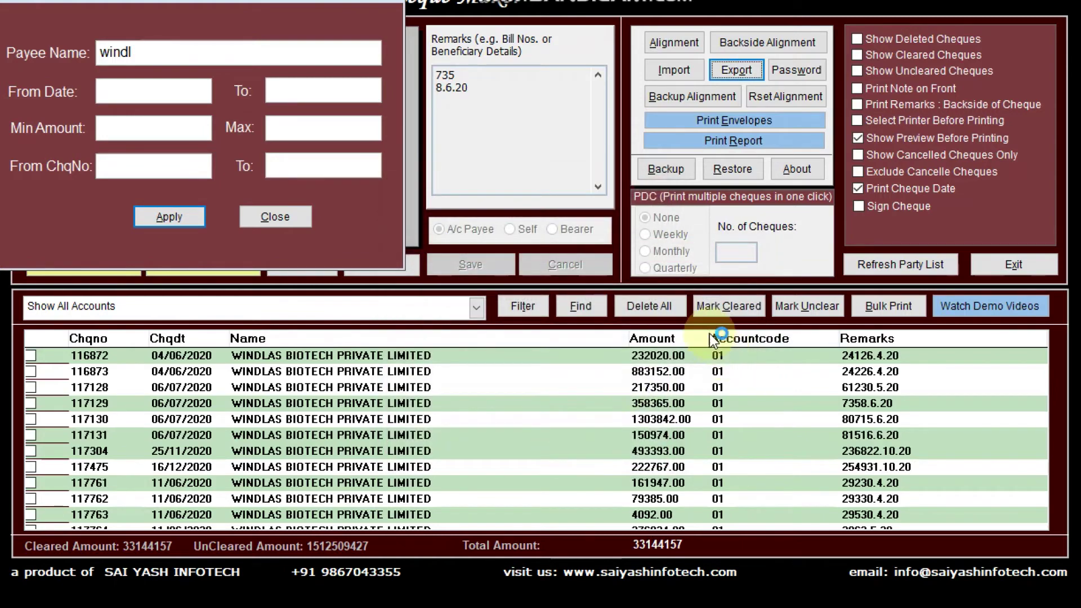
Step: Open File Explorer and go into New Volume (D:)
{"action": "key", "text": "super+e"}
{"action": "left_click", "coordinate": [549, 363]}
{"action": "double_click", "coordinate": [549, 363]}
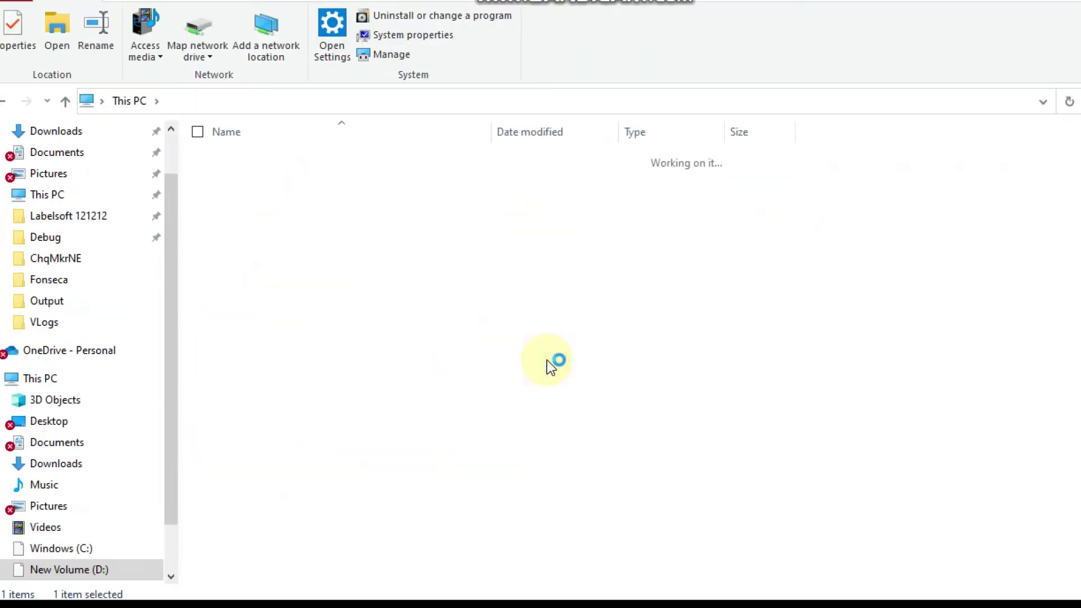
Step: Open Cheque.XLS from New Volume (D:) to view the exported WINDLAS BIOTECH cheques in Excel
{"action": "left_click", "coordinate": [348, 325]}
{"action": "key", "text": "Down"}
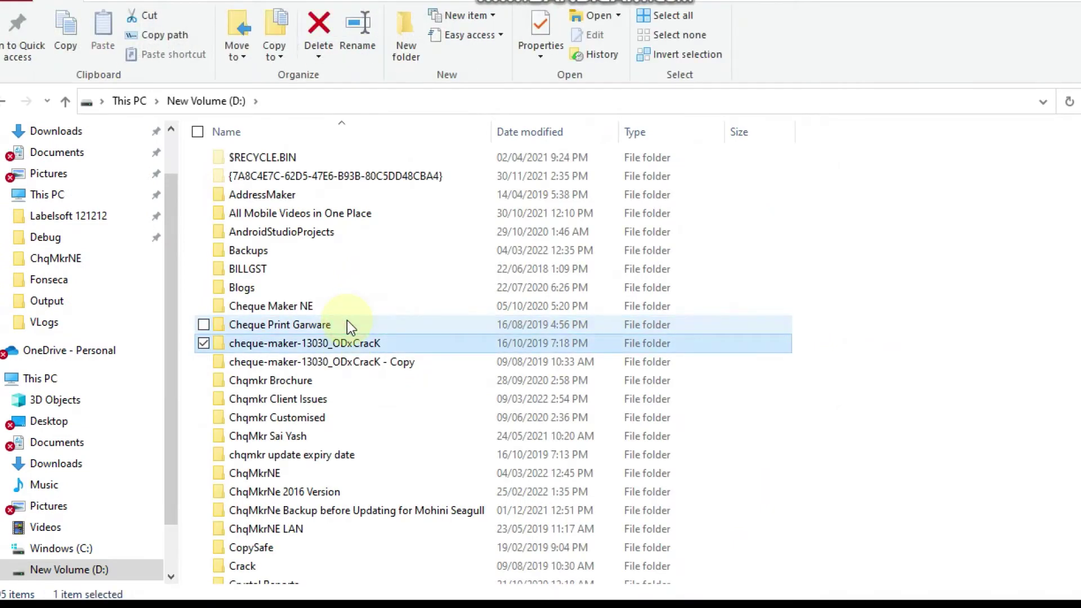
{"action": "scroll", "coordinate": [309, 379], "scroll_direction": "down", "scroll_amount": 15}
{"action": "double_click", "coordinate": [304, 368]}
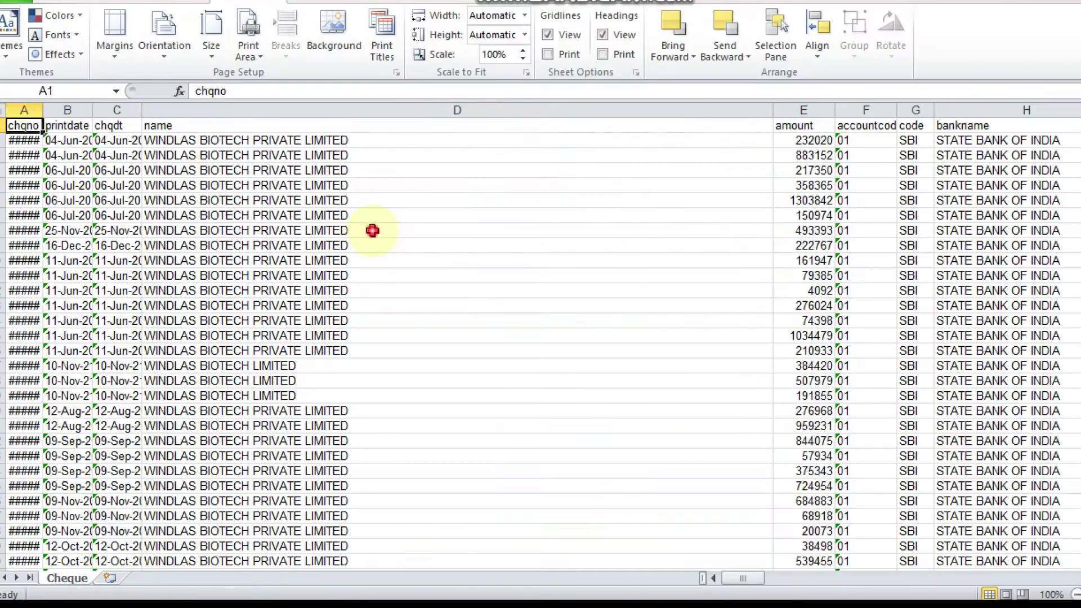
{"action": "left_click", "coordinate": [373, 230]}
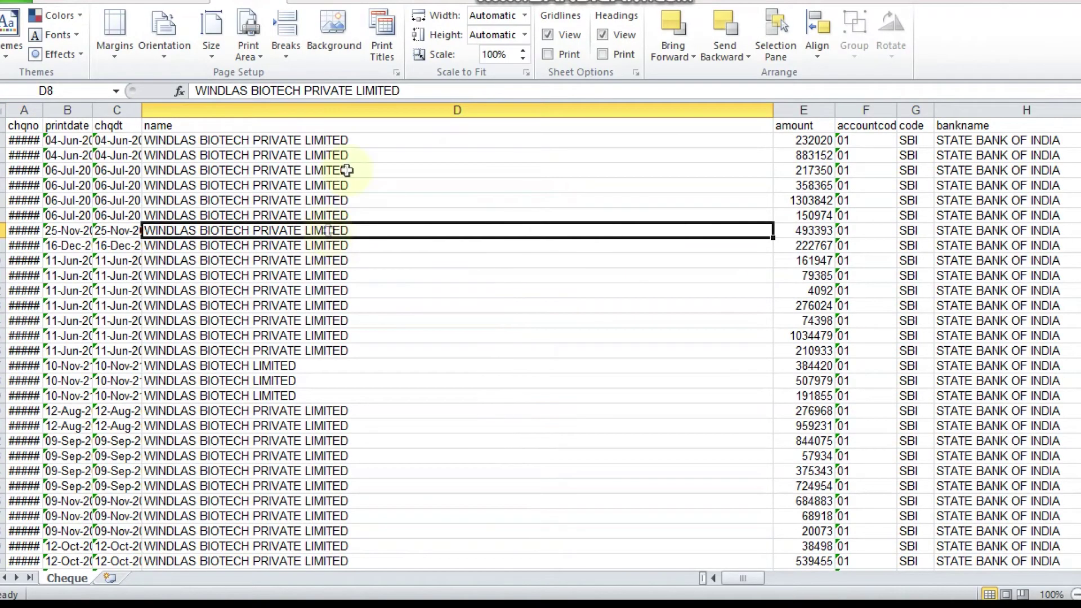
Step: Autofit column A to show cheque numbers, then check row 2's print date, cheque date and payee
{"action": "double_click", "coordinate": [44, 110]}
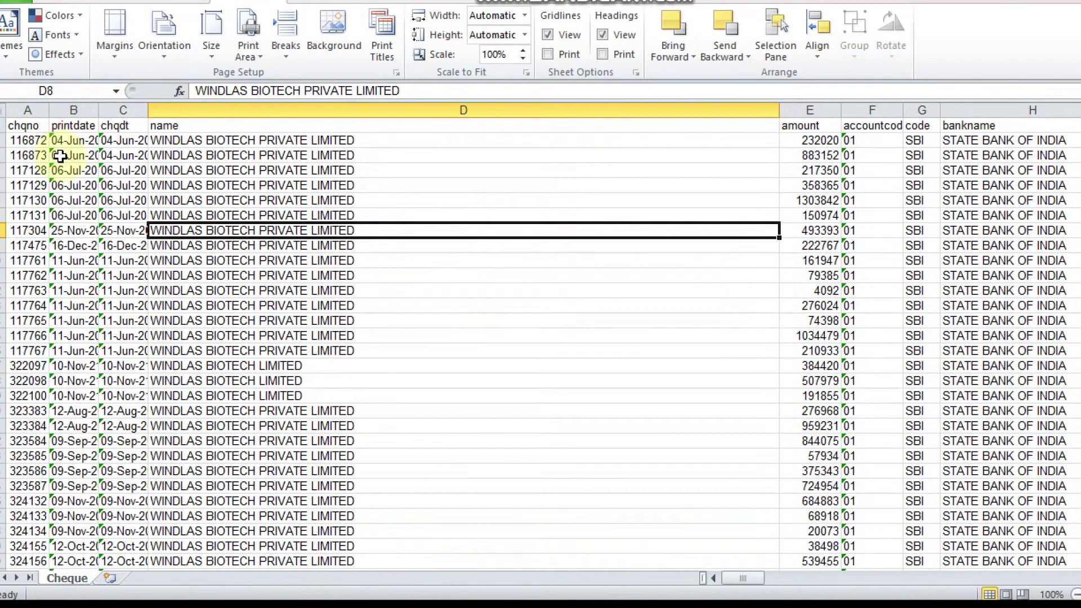
{"action": "left_click", "coordinate": [79, 142]}
{"action": "left_click", "coordinate": [133, 142]}
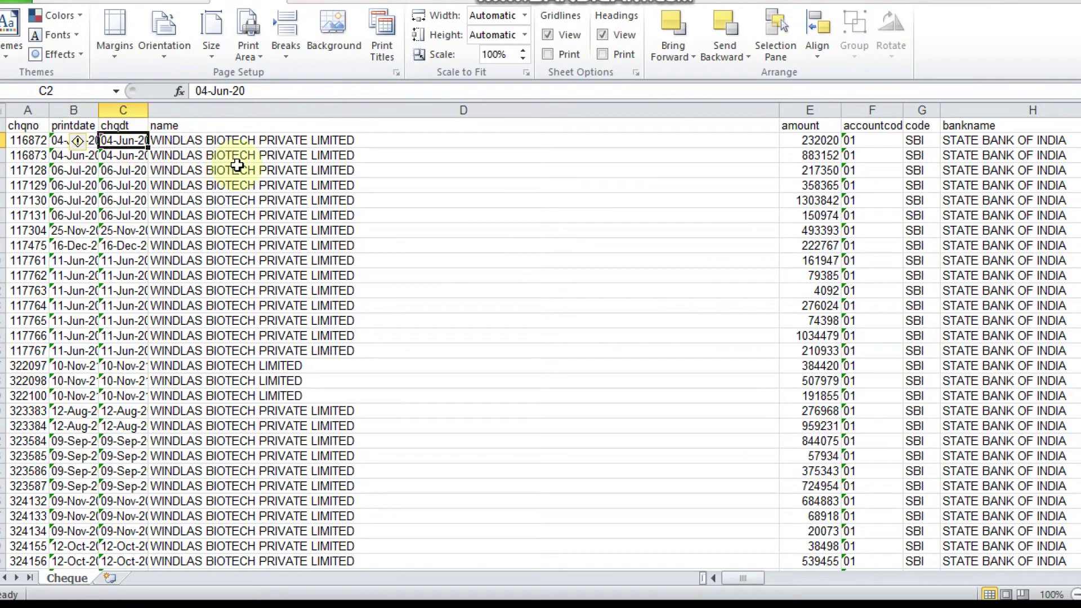
{"action": "left_click", "coordinate": [205, 144]}
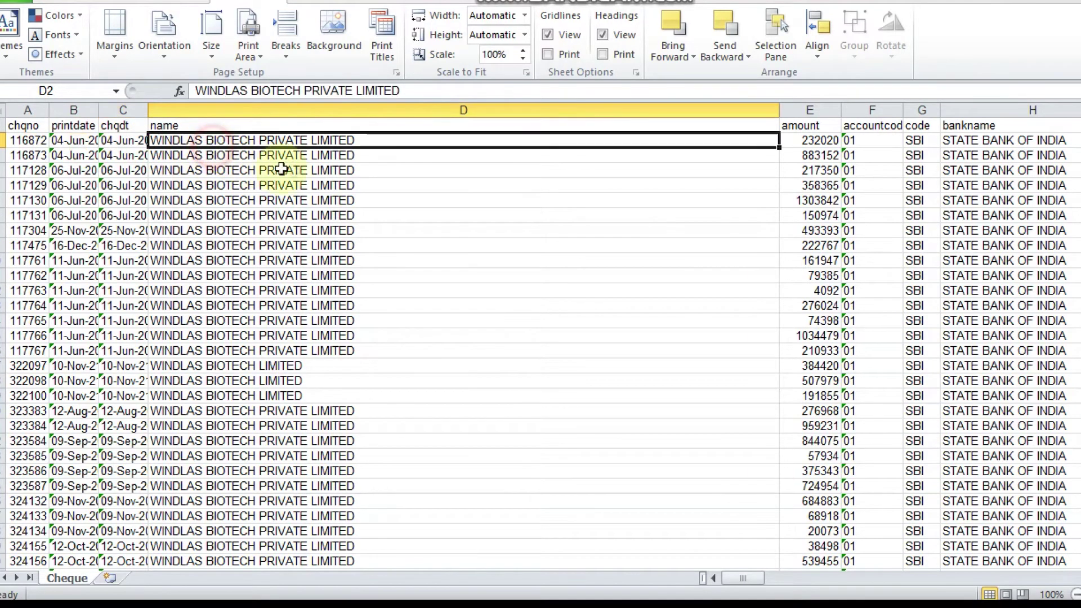
Step: Review row 2's amount, account code, bank and account name, then close the workbook
{"action": "key", "text": "Right"}
{"action": "key", "text": "Right"}
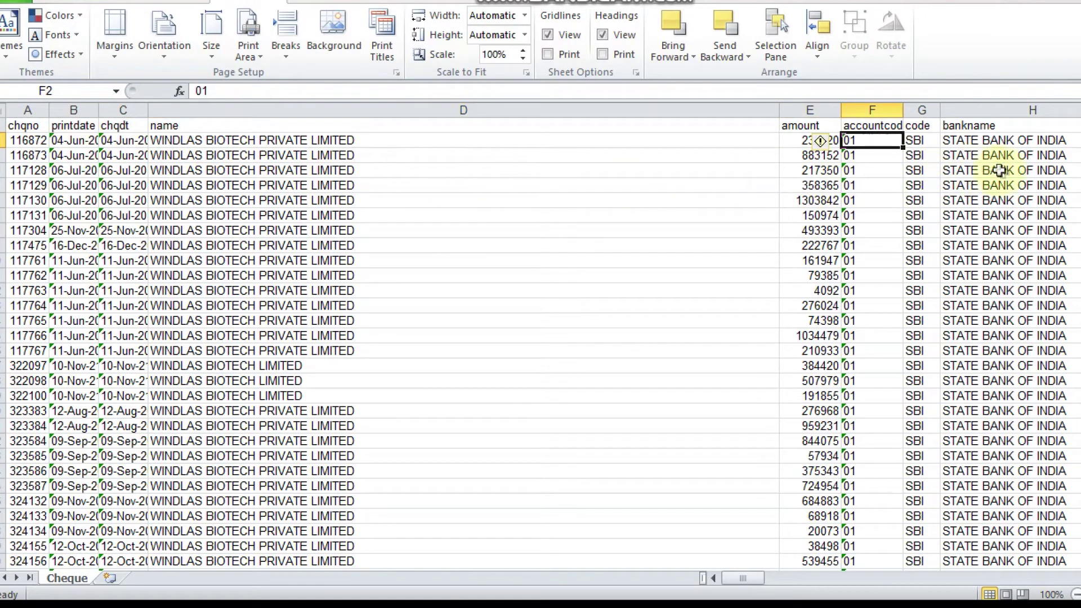
{"action": "key", "text": "Right"}
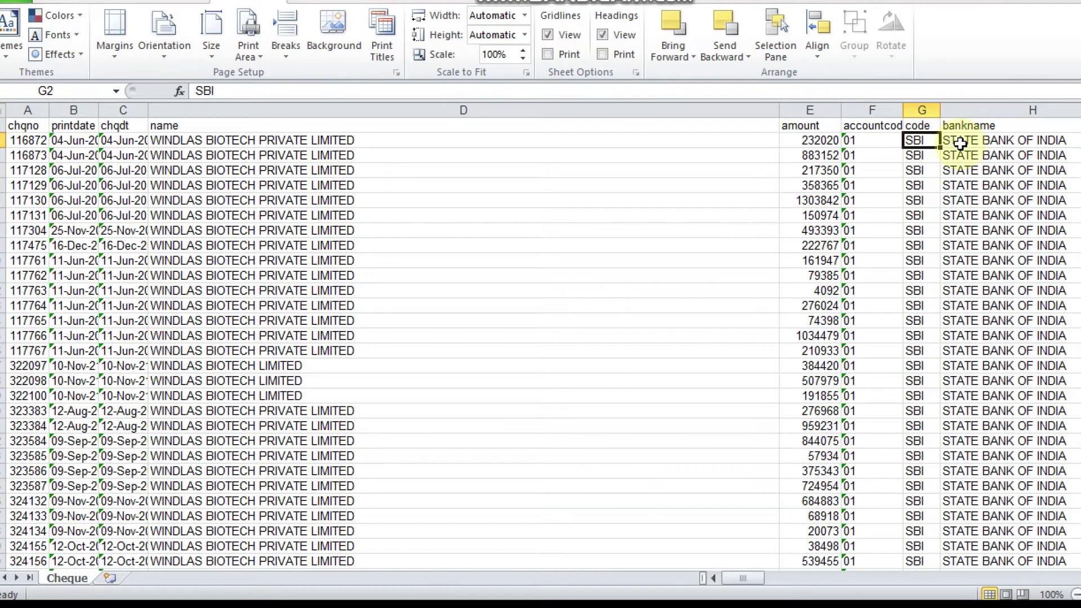
{"action": "left_click", "coordinate": [989, 150]}
{"action": "key", "text": "Right"}
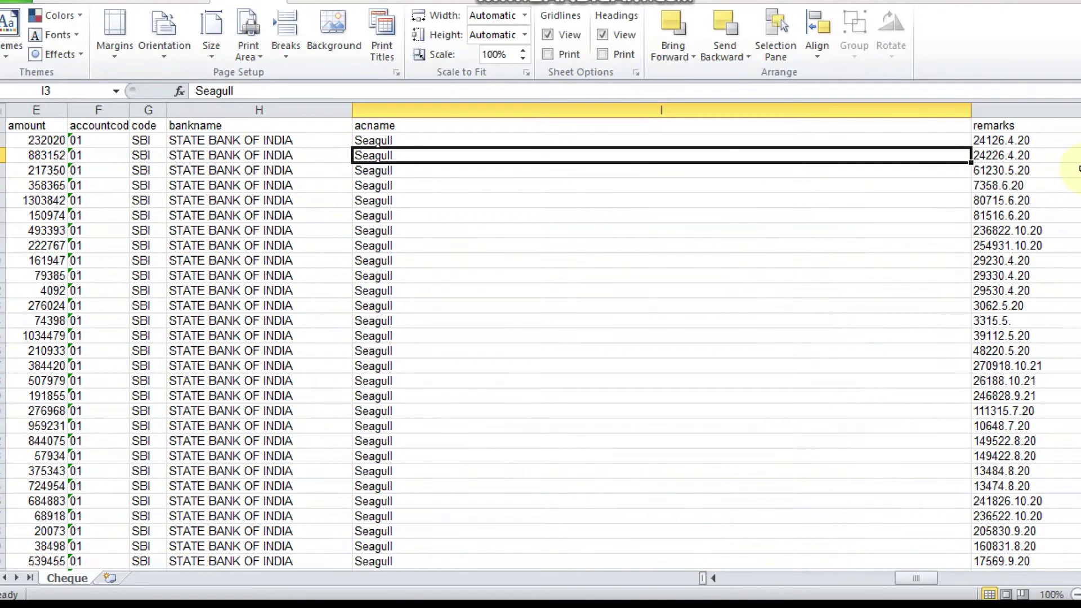
{"action": "key", "text": "Up"}
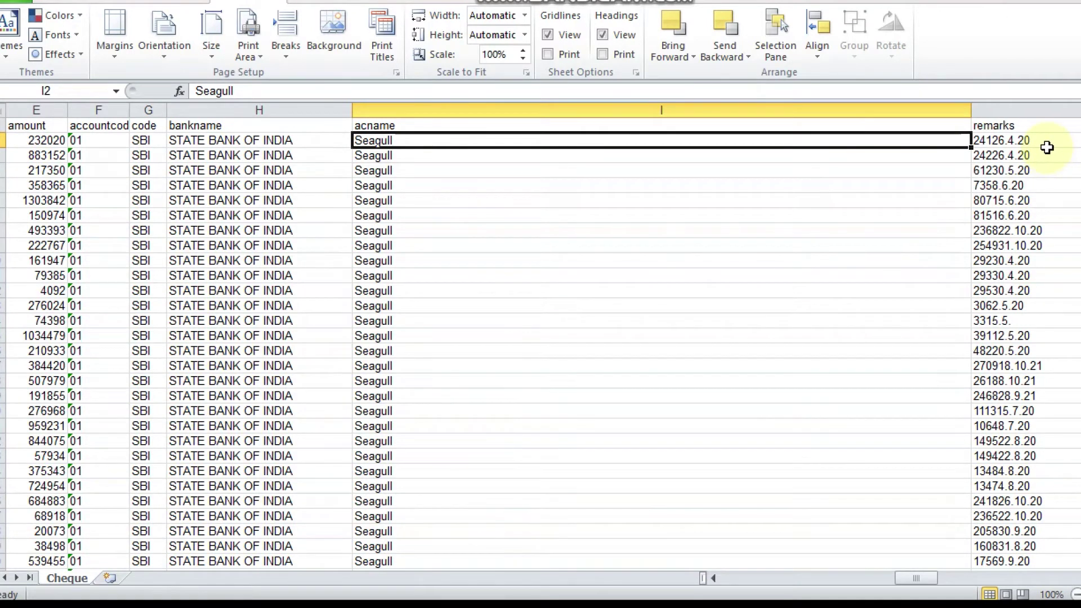
{"action": "key", "text": "ctrl+w"}
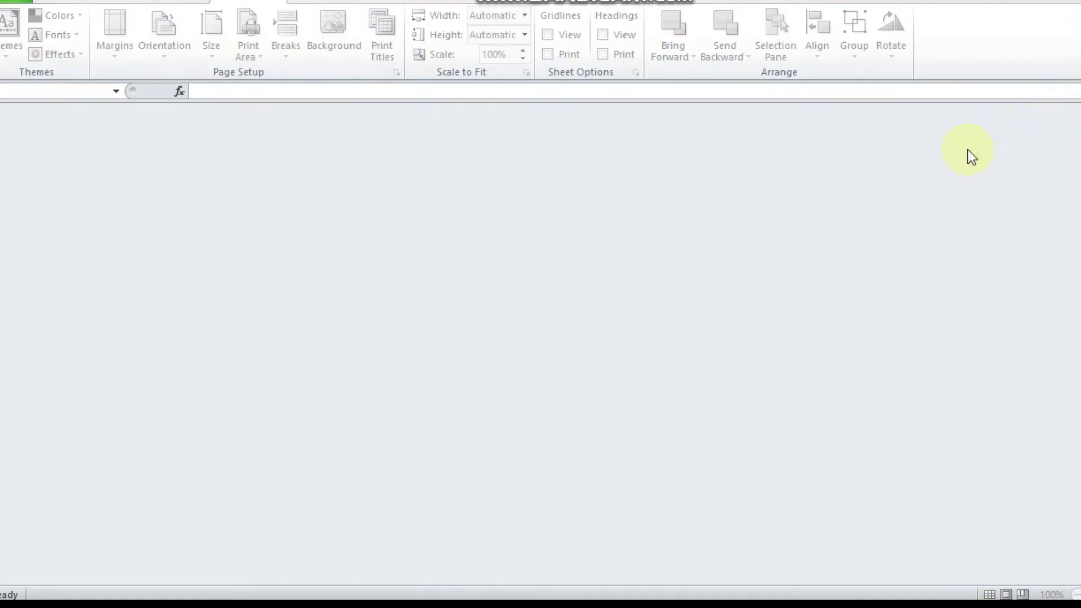
Step: Close the empty Excel window and the WINDLAS payee filter, then start a new cheque entry
{"action": "key", "text": "alt+F4"}
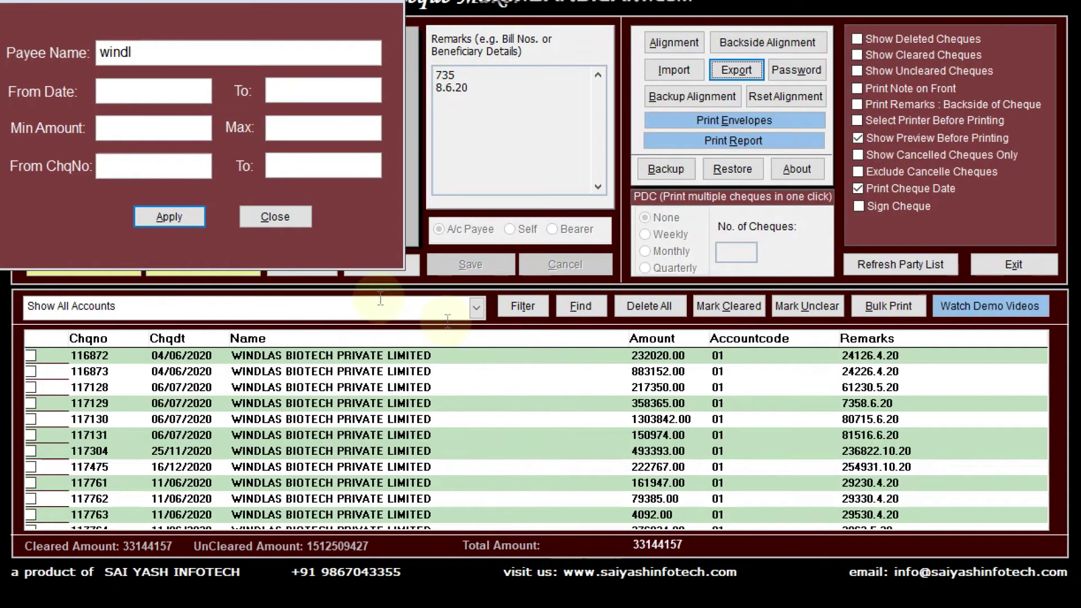
{"action": "left_click", "coordinate": [264, 220]}
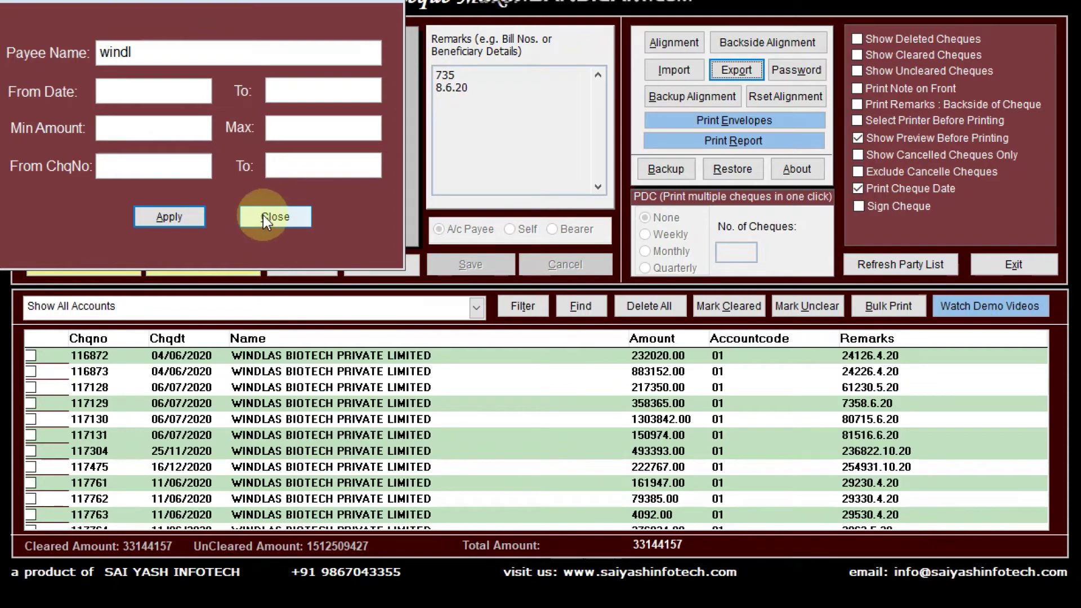
{"action": "left_click", "coordinate": [477, 436]}
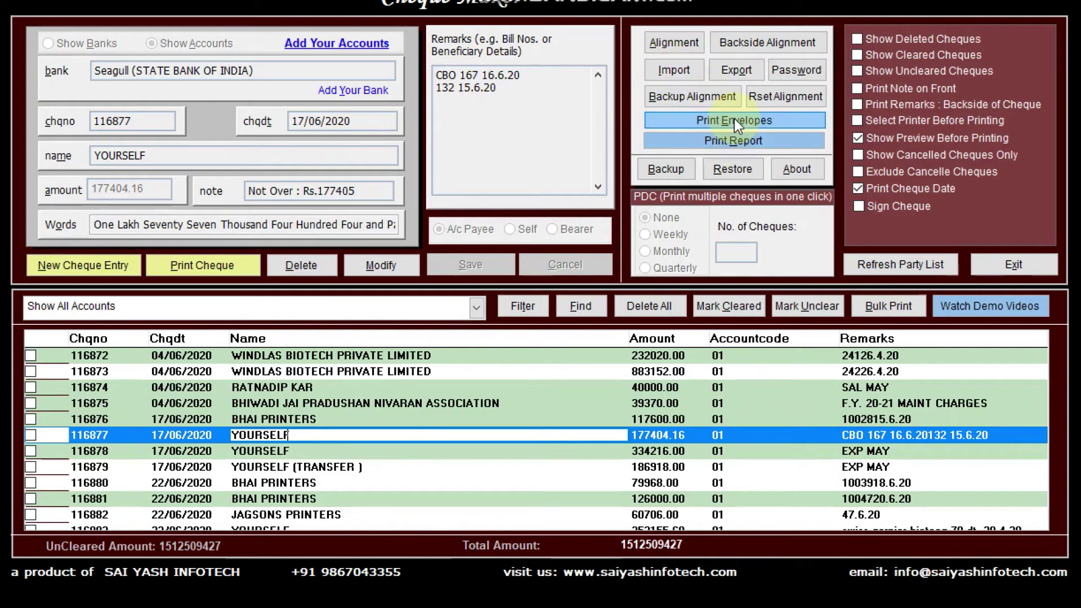
{"action": "left_click", "coordinate": [86, 268]}
Step: Start a Seagull (STATE BANK OF INDIA) cheque, keeping its number and date, payable to Sai Yash Infotech
{"action": "left_click", "coordinate": [86, 268]}
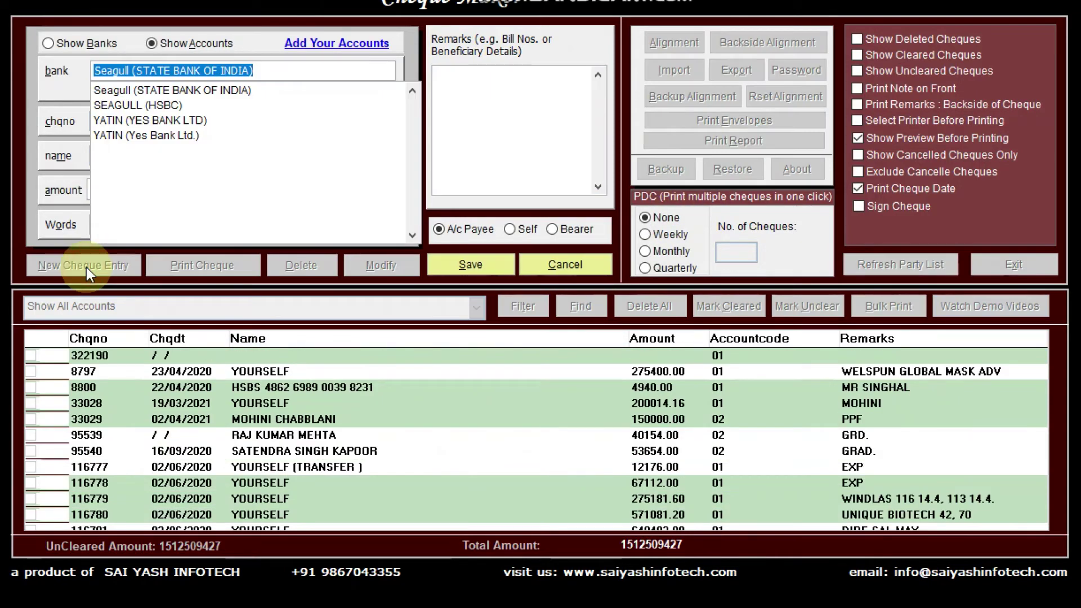
{"action": "key", "text": "Return"}
{"action": "key", "text": "Return"}
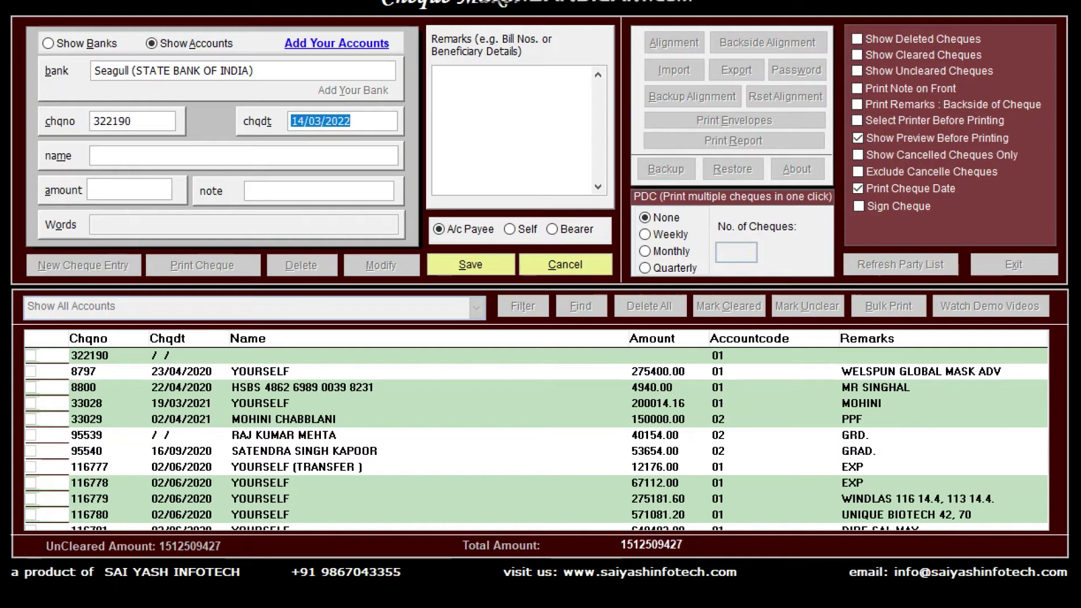
{"action": "key", "text": "Return"}
{"action": "type", "text": "Sai Yash Infotech"}
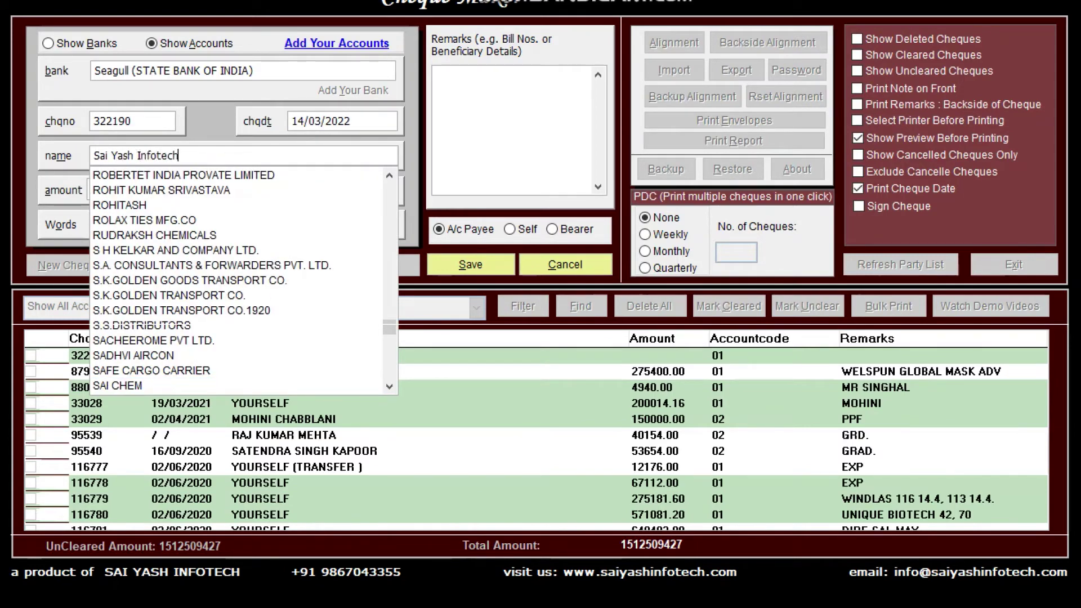
{"action": "key", "text": "Return"}
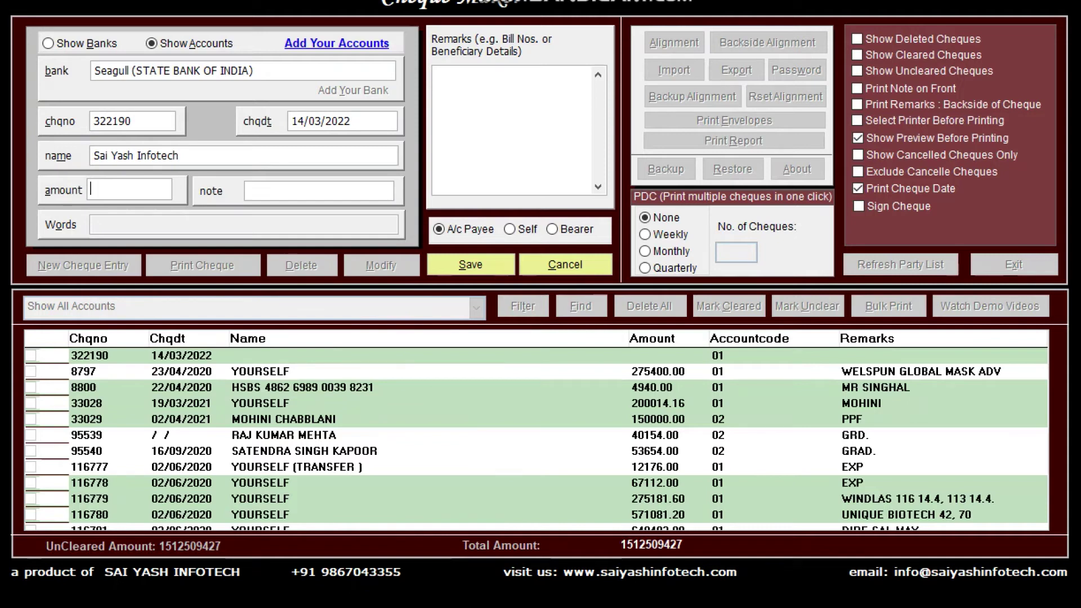
Step: Enter the 500000 amount, save cheque 322190 and open its print preview
{"action": "type", "text": "5000"}
{"action": "key", "text": "Return"}
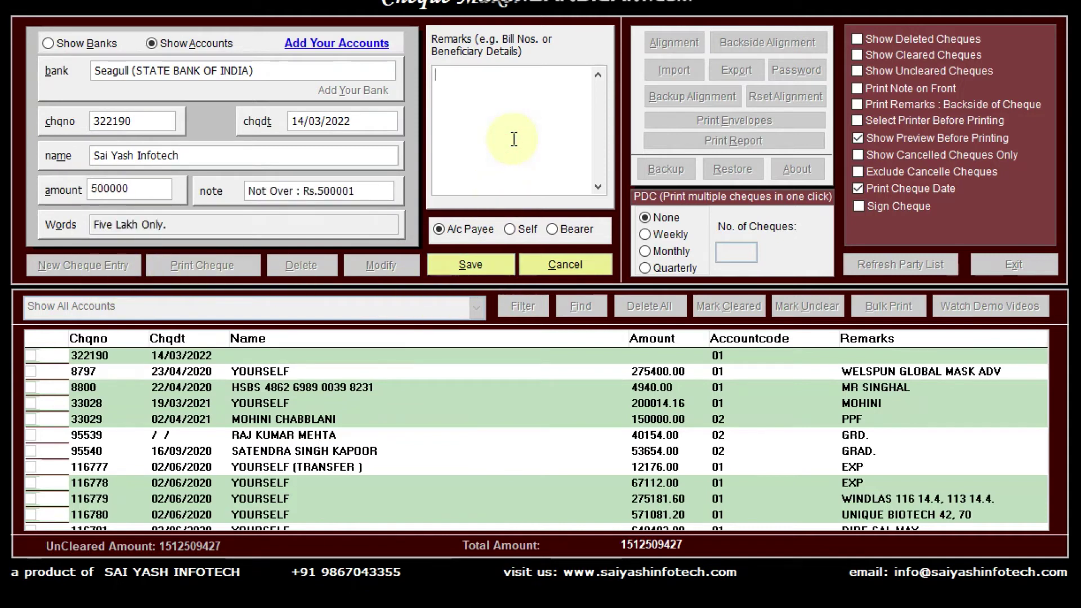
{"action": "left_click", "coordinate": [483, 268]}
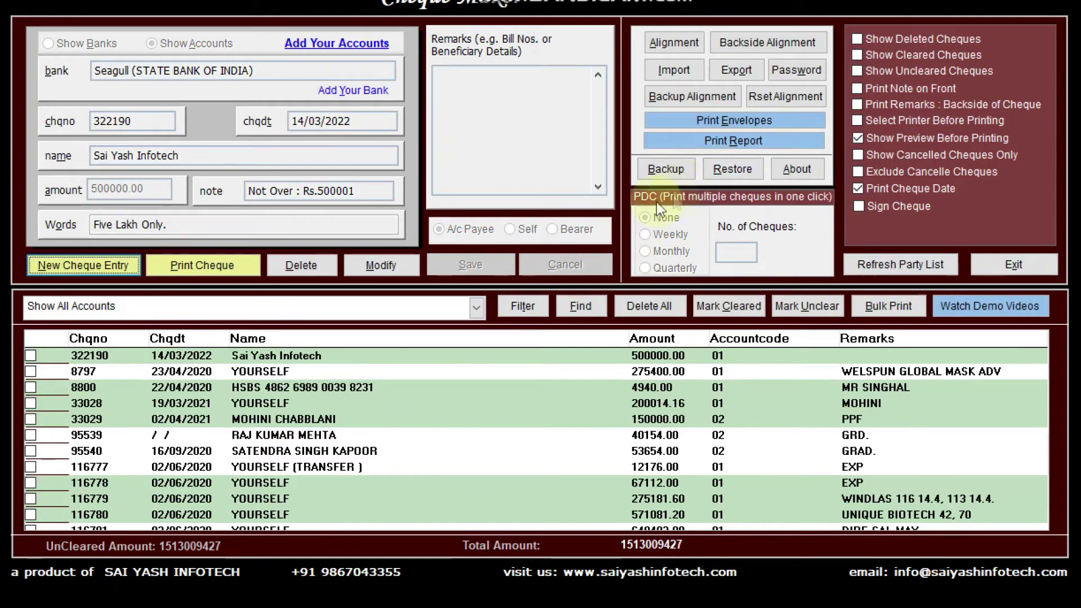
{"action": "left_click", "coordinate": [216, 270]}
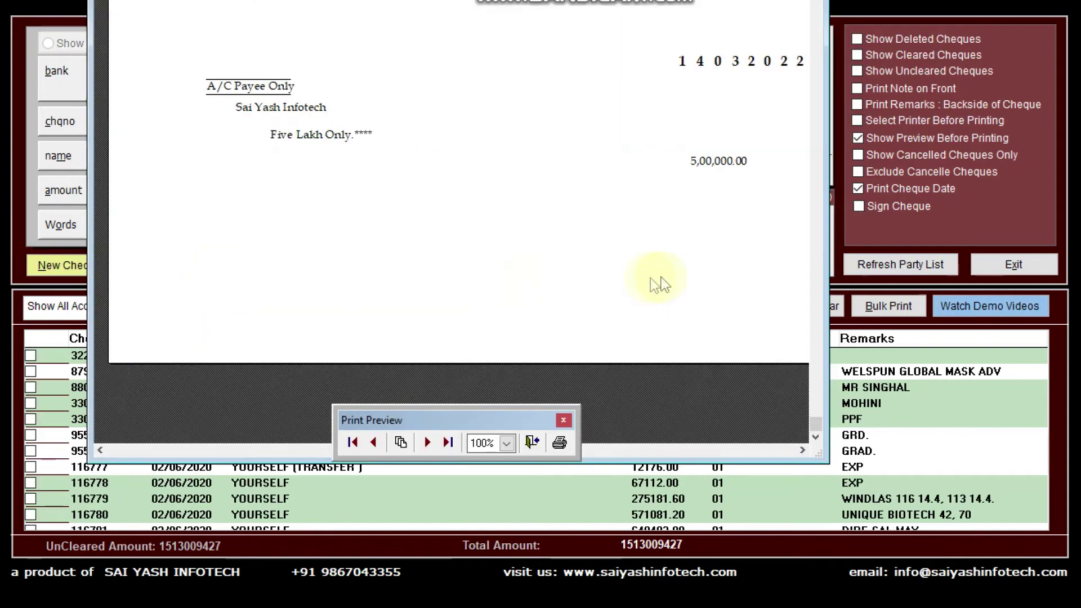
Step: Zoom into the Sai Yash Infotech cheque preview, close it, and open the Envelope Maker
{"action": "left_click", "coordinate": [607, 226]}
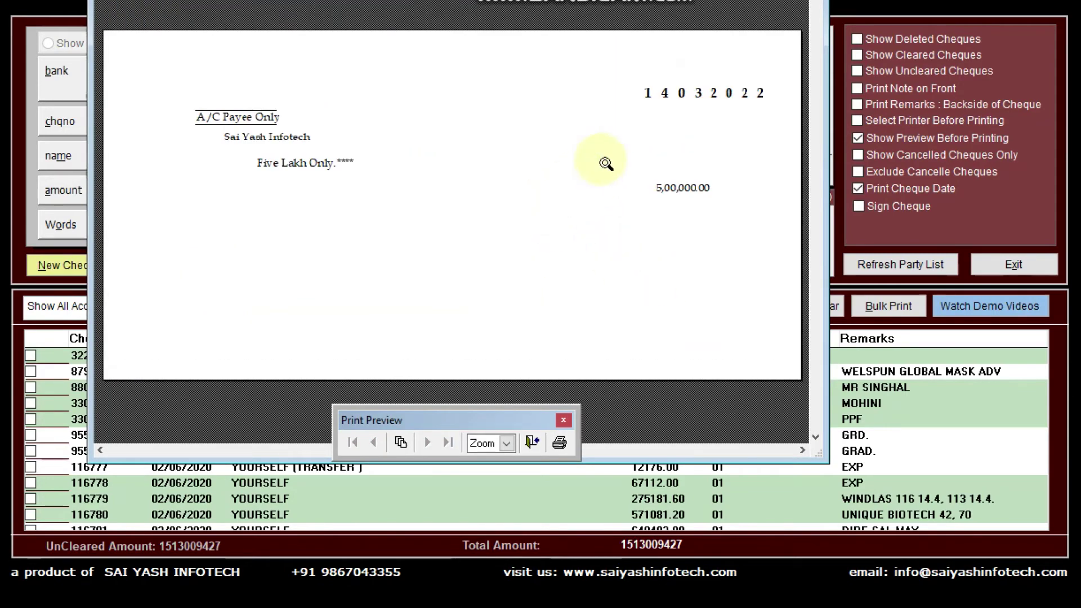
{"action": "left_click", "coordinate": [601, 158]}
{"action": "key", "text": "Escape"}
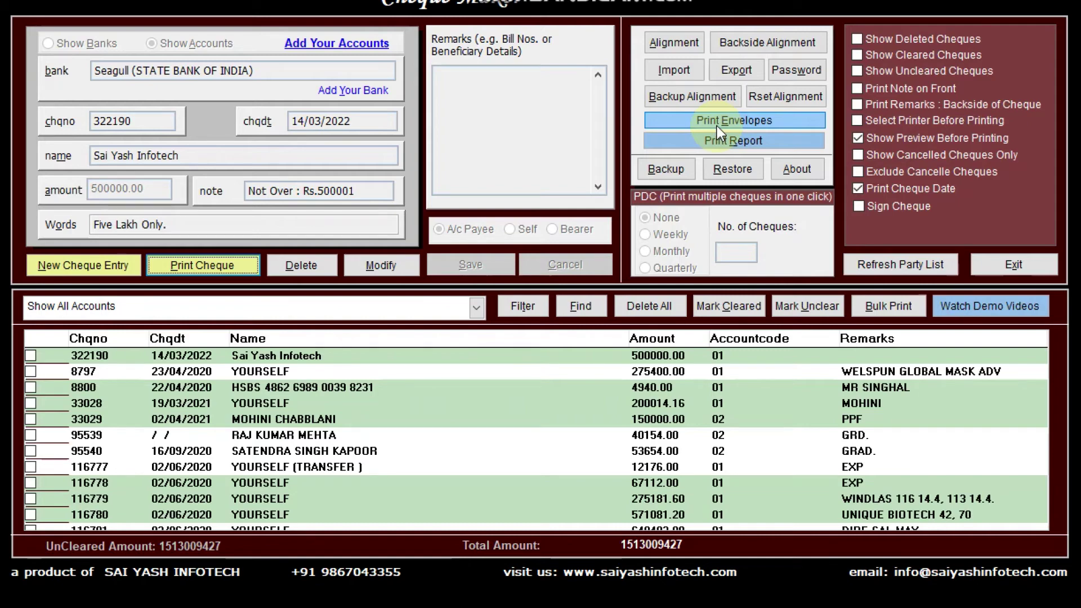
{"action": "left_click", "coordinate": [718, 124]}
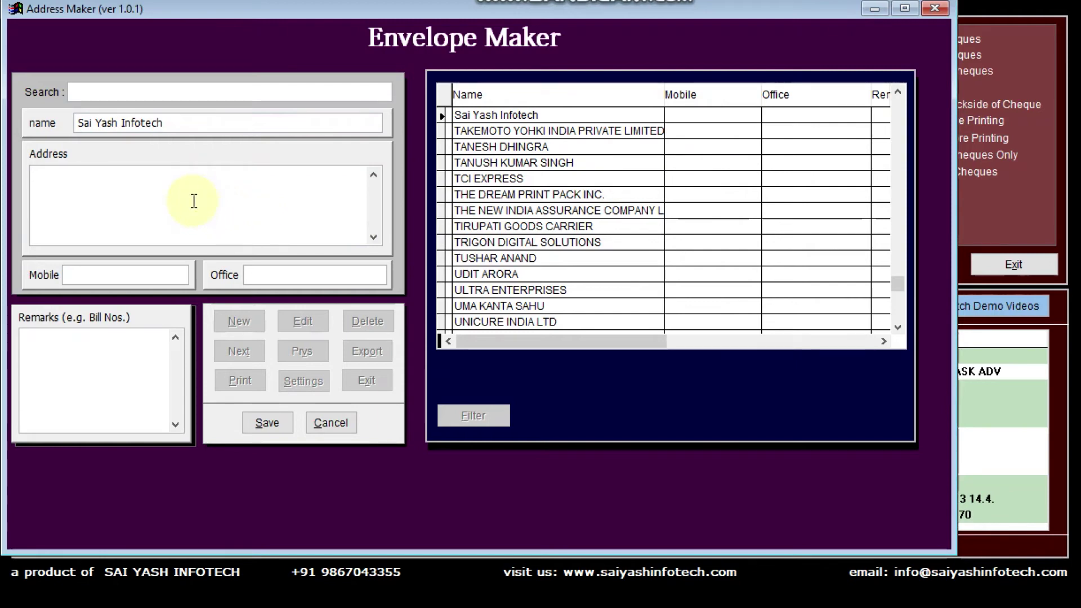
Step: Enter Sai Yash Infotech's postal address and mobile number and save the envelope record
{"action": "left_click", "coordinate": [116, 197]}
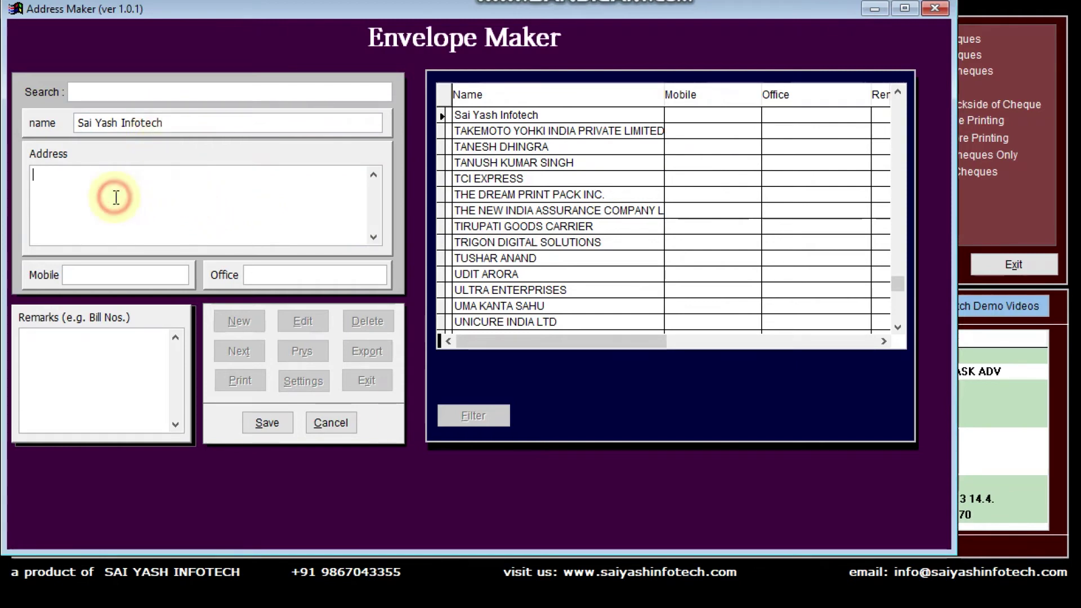
{"action": "type", "text": "82"}
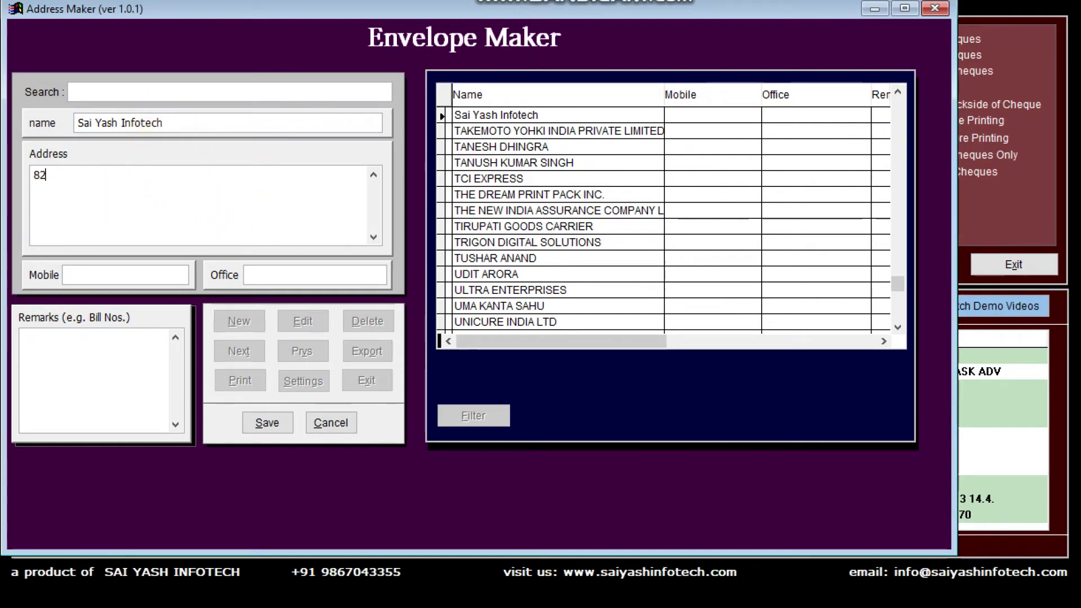
{"action": "type", "text": "0/646 Dind"}
{"action": "type", "text": " osh"}
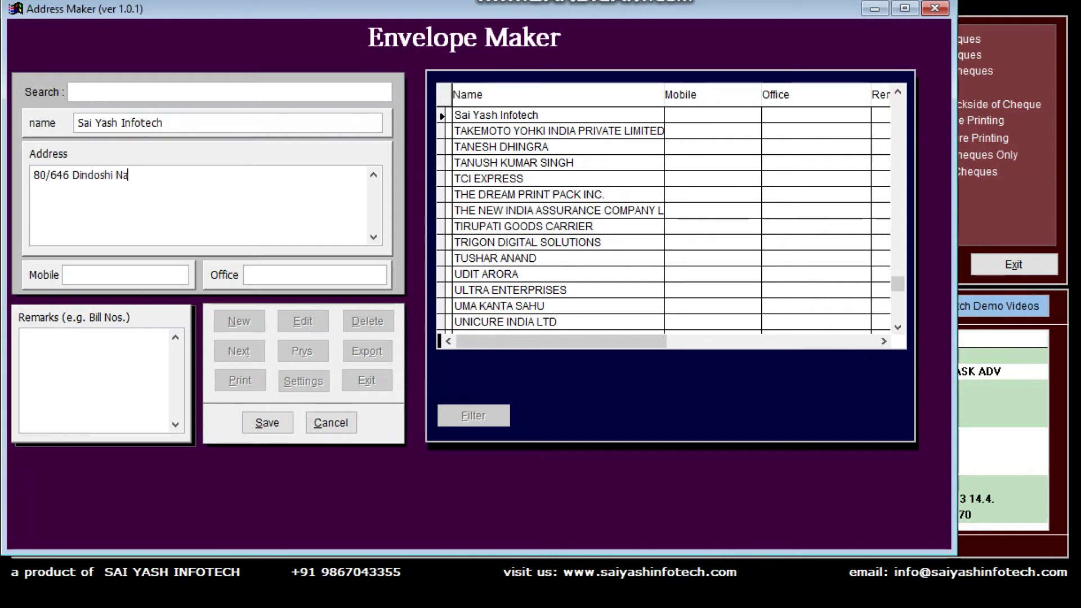
{"action": "type", "text": "HB C"}
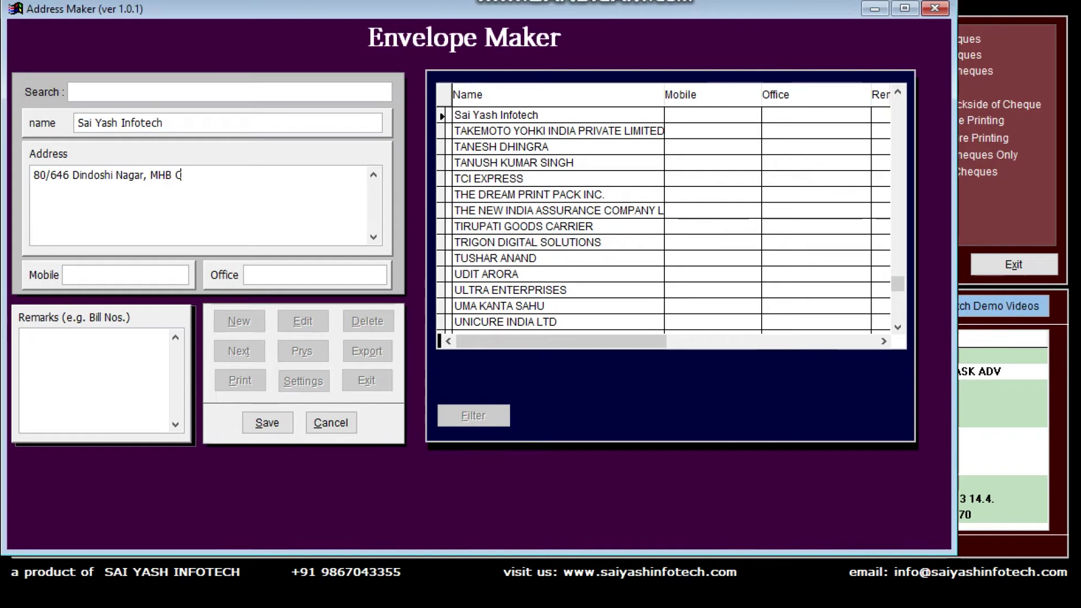
{"action": "type", "text": "Ganesh Nagar"}
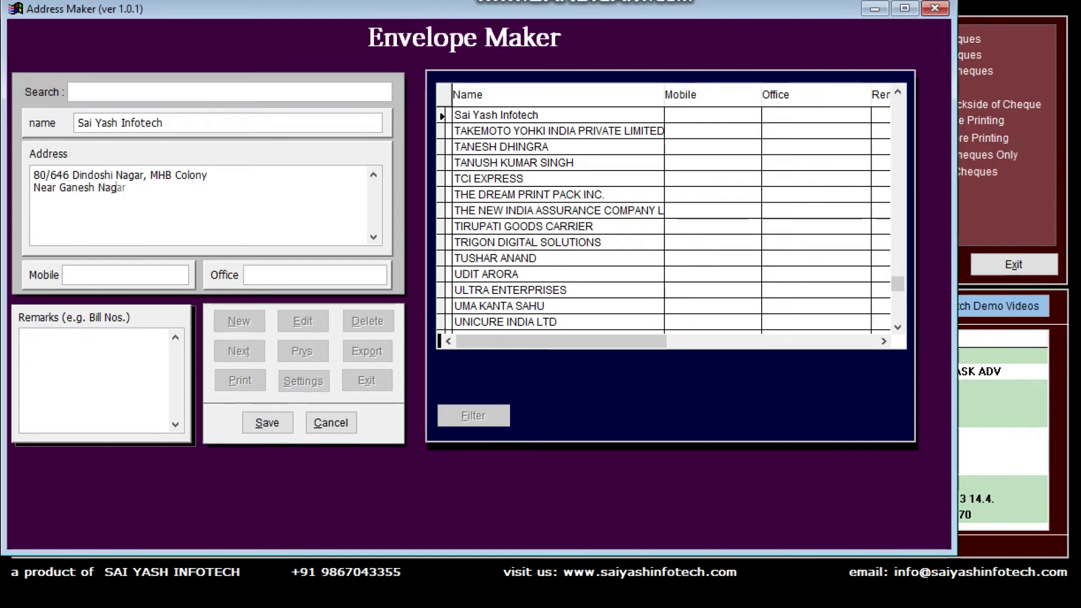
{"action": "type", "text": "Mandir"}
{"action": "type", "text": "alad East"}
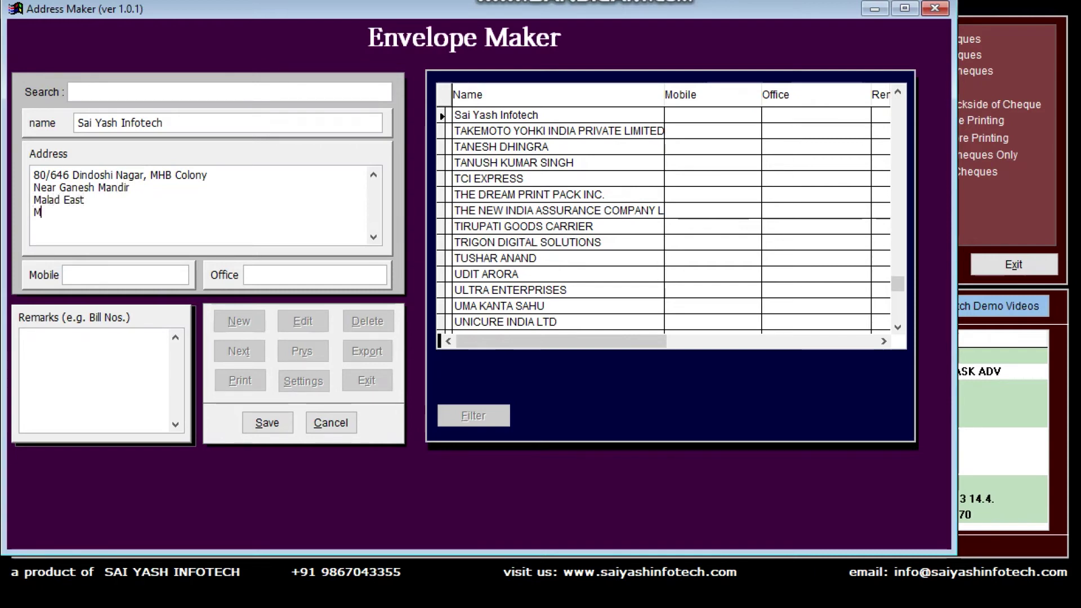
{"action": "type", "text": "00097"}
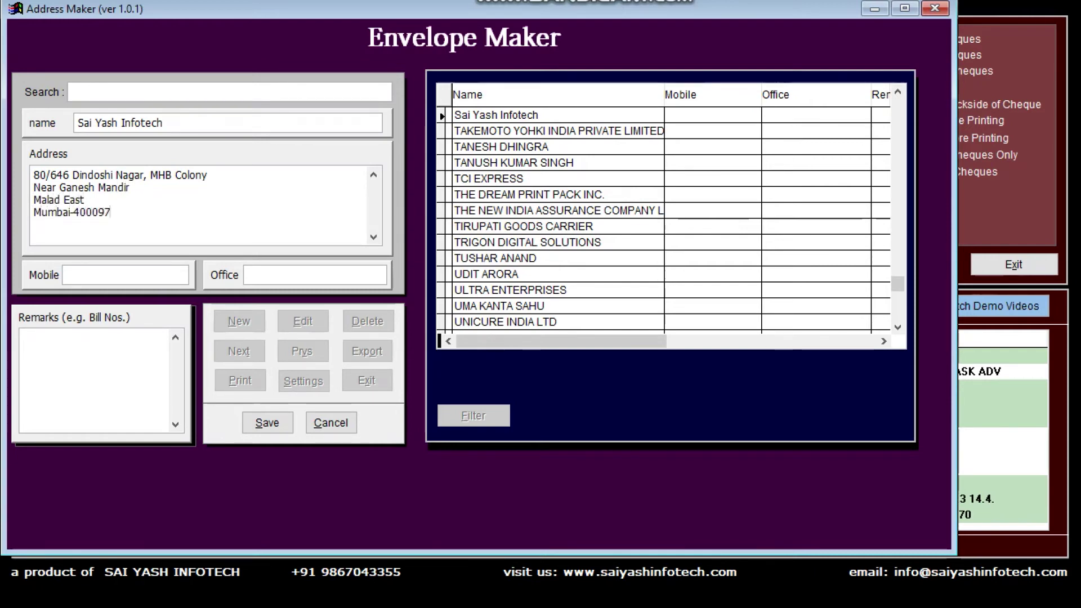
{"action": "left_click", "coordinate": [125, 275]}
{"action": "type", "text": "98"}
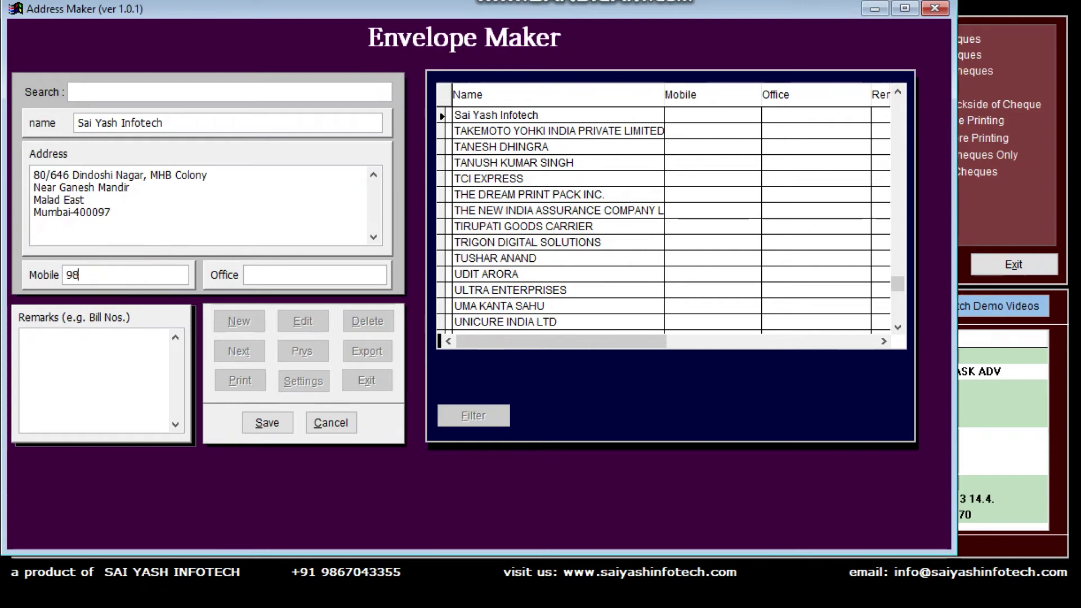
{"action": "type", "text": "4"}
{"action": "key", "text": "BackSpace"}
{"action": "key", "text": "BackSpace"}
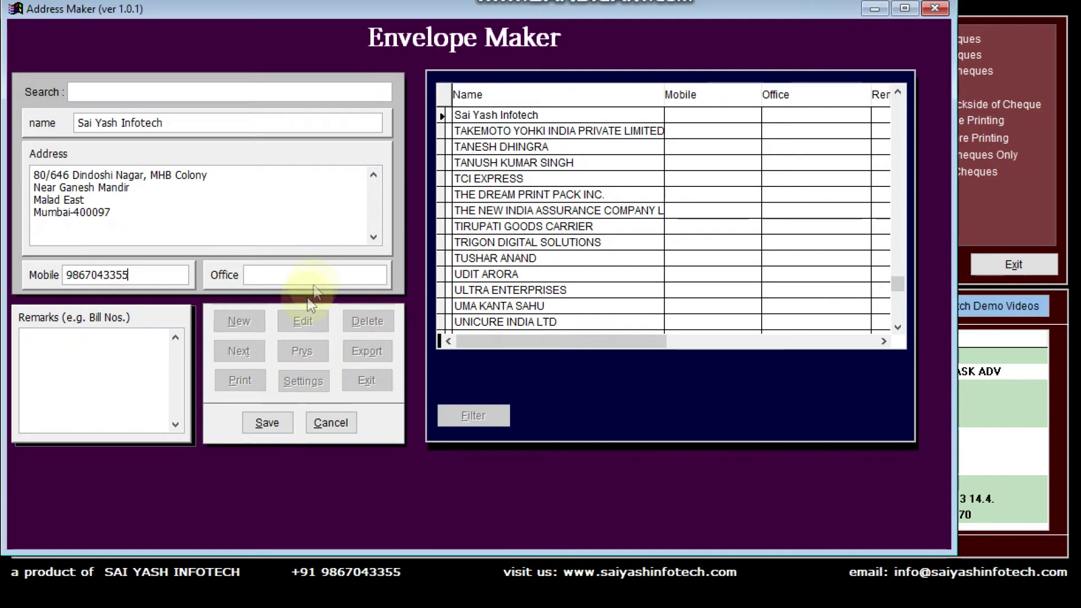
{"action": "left_click", "coordinate": [281, 424]}
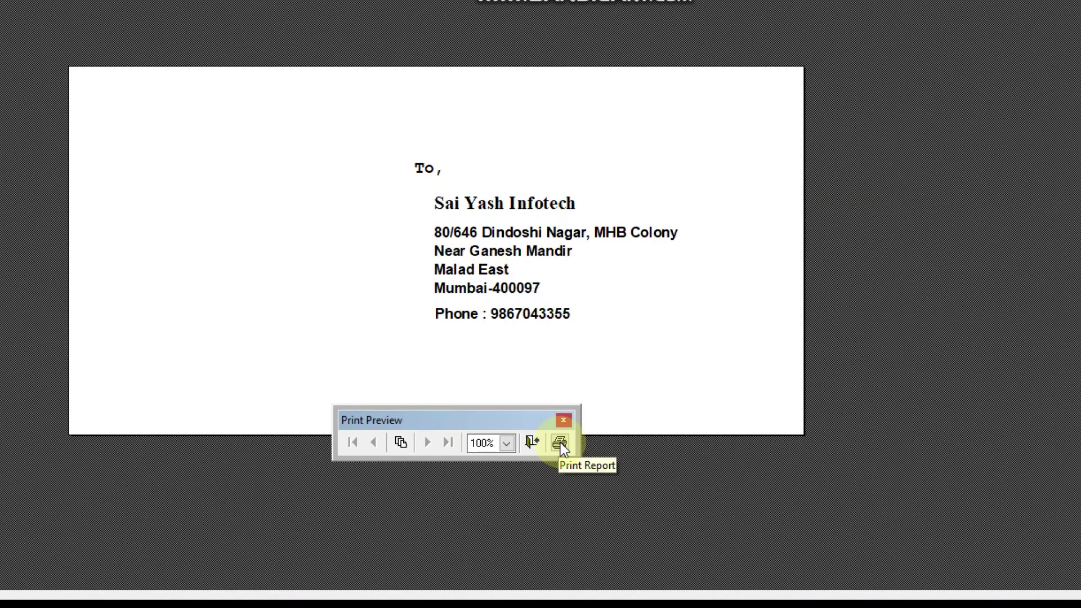
Step: Print the Sai Yash Infotech envelope on the Canon LBP2900
{"action": "left_click", "coordinate": [560, 444]}
{"action": "left_click", "coordinate": [560, 443]}
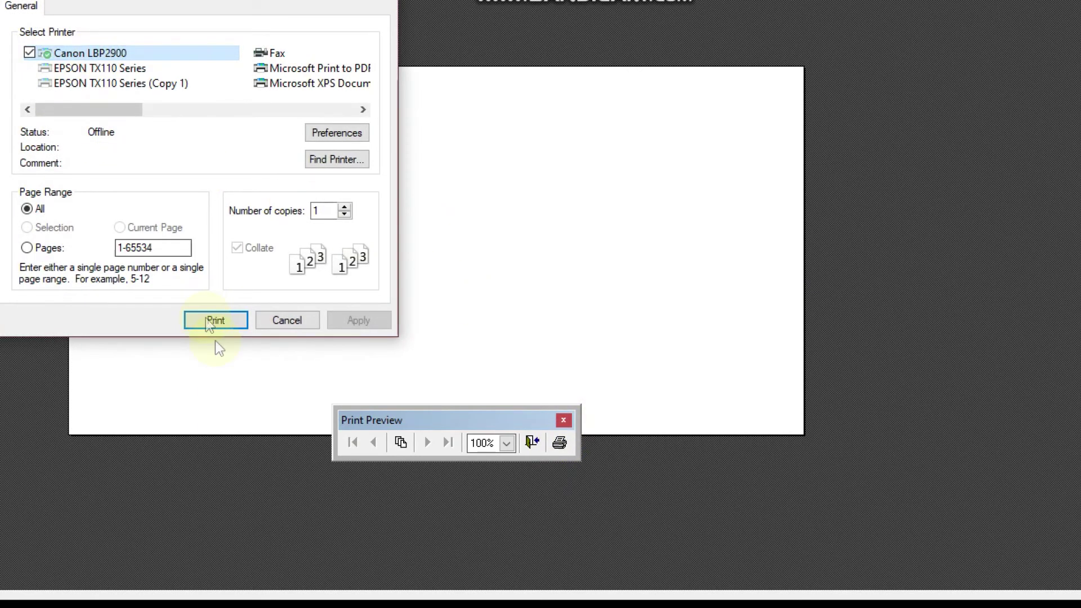
{"action": "left_click", "coordinate": [228, 325]}
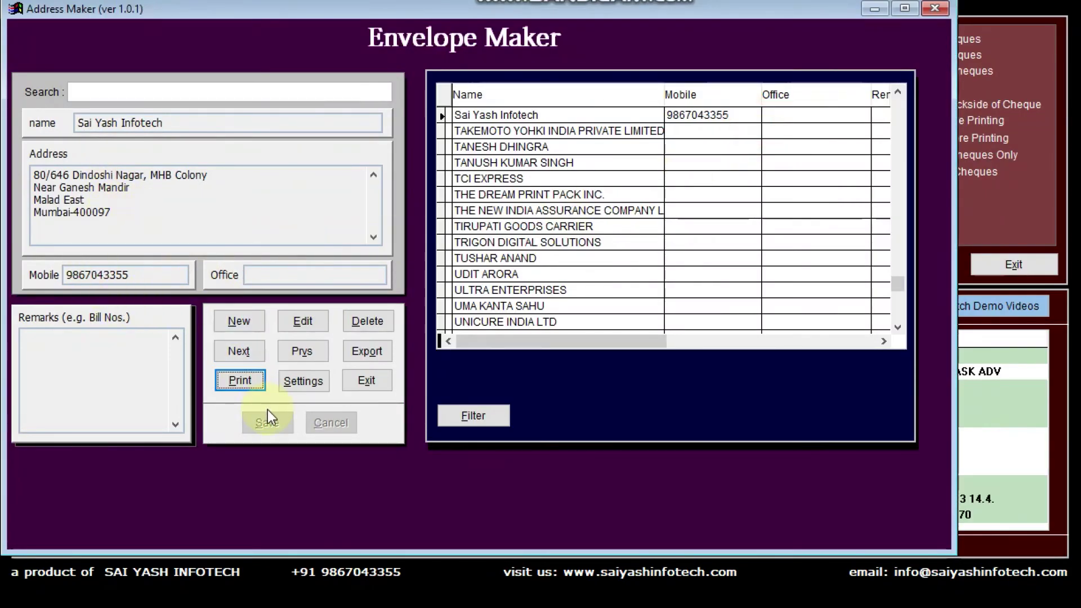
Step: Exit the Envelope Maker and load cheques 95540, 95539 and 33028 into the form
{"action": "left_click", "coordinate": [354, 383]}
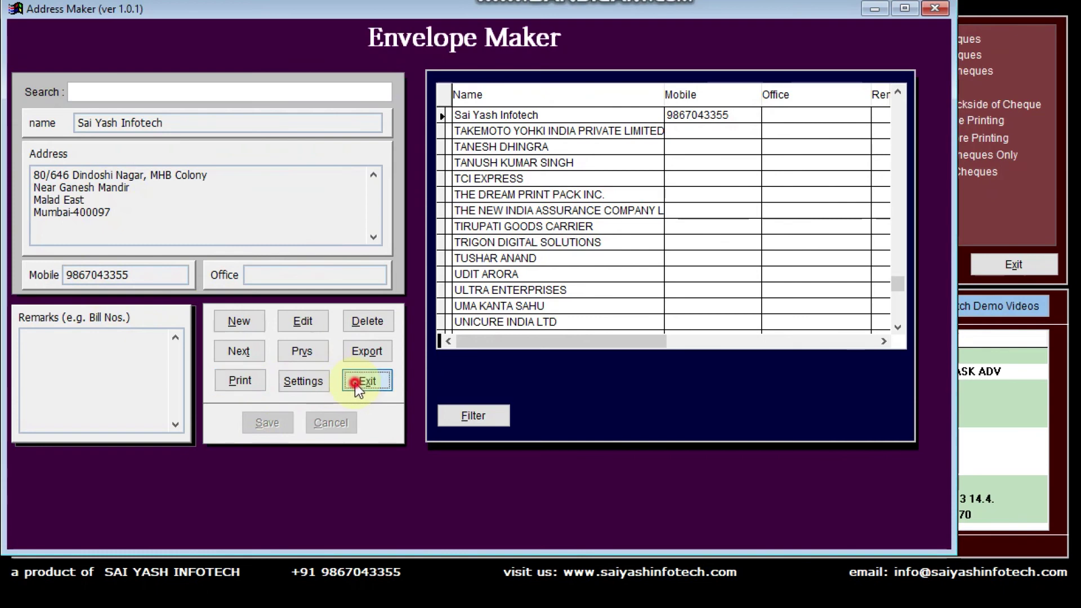
{"action": "left_click", "coordinate": [518, 451]}
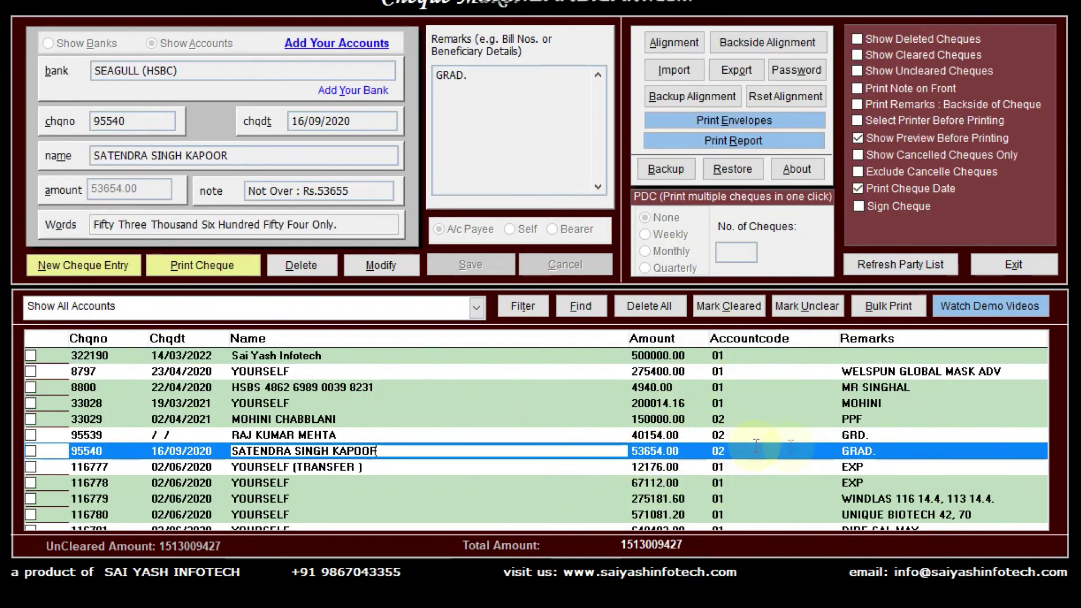
{"action": "left_click", "coordinate": [855, 434]}
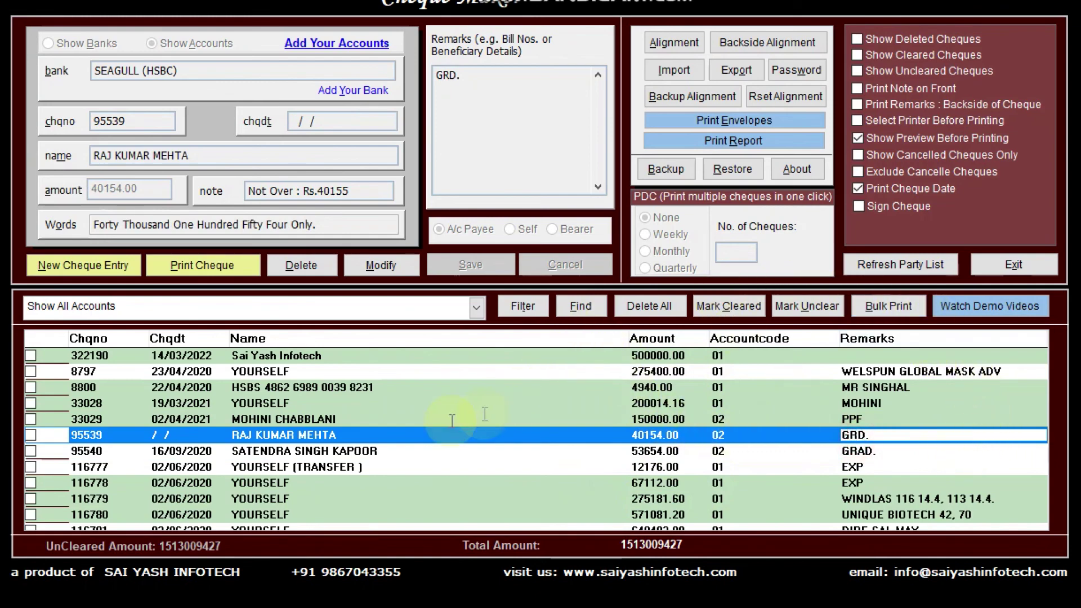
{"action": "left_click", "coordinate": [414, 419]}
{"action": "left_click", "coordinate": [345, 398]}
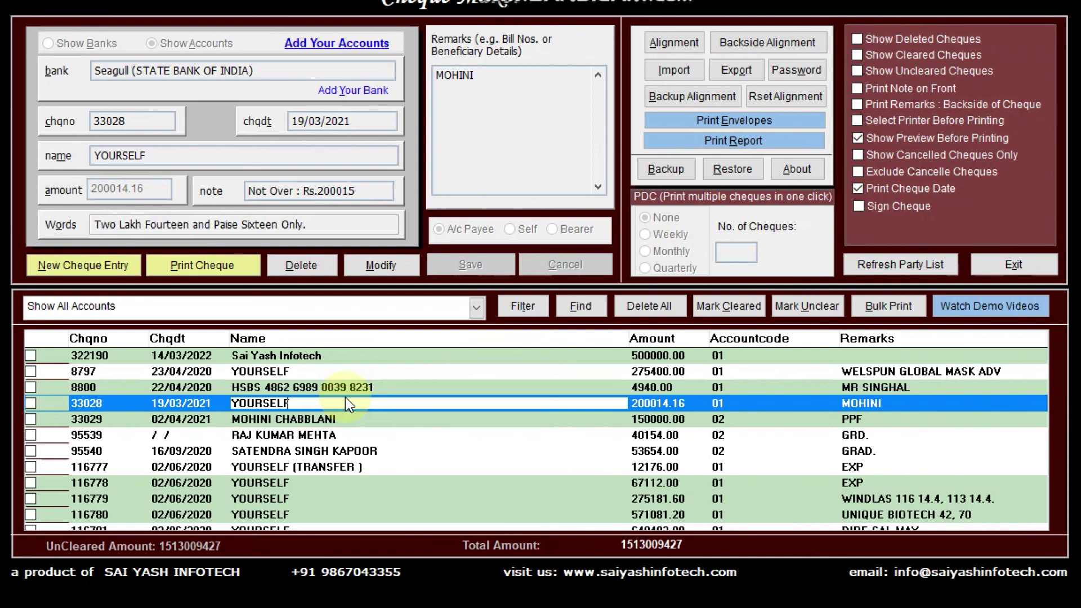